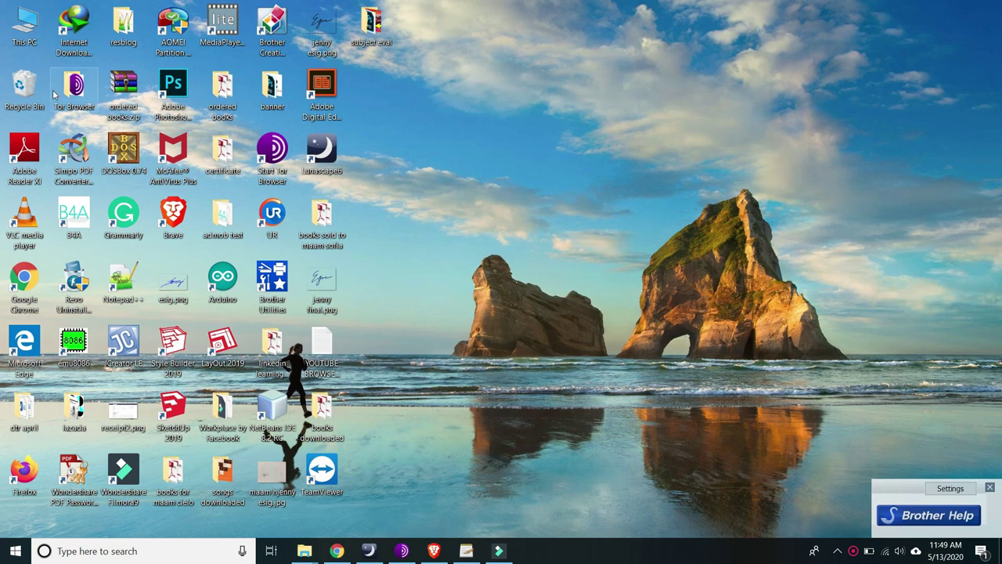
double_click(24, 471)
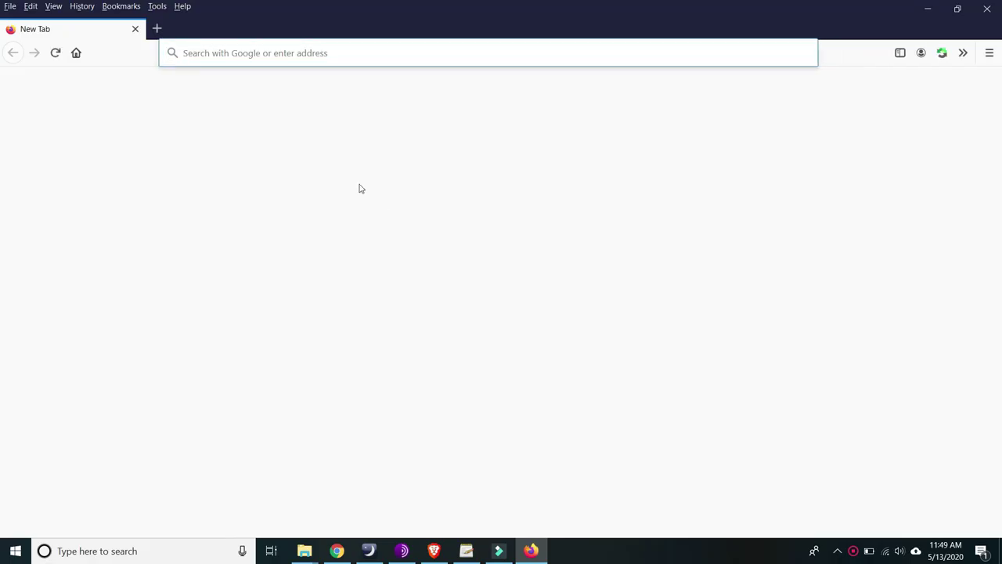
type("www.bit.")
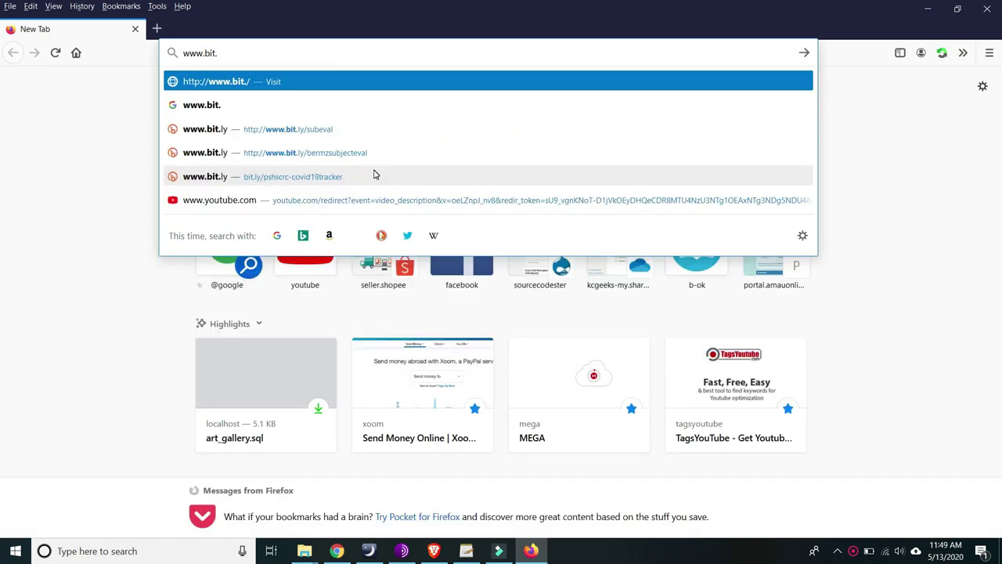
type("ly")
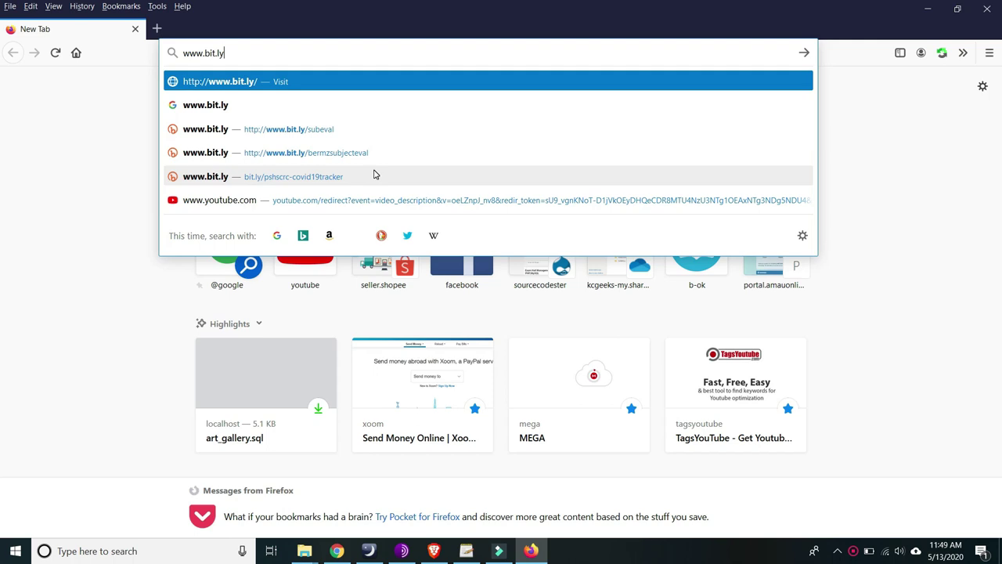
type("/o")
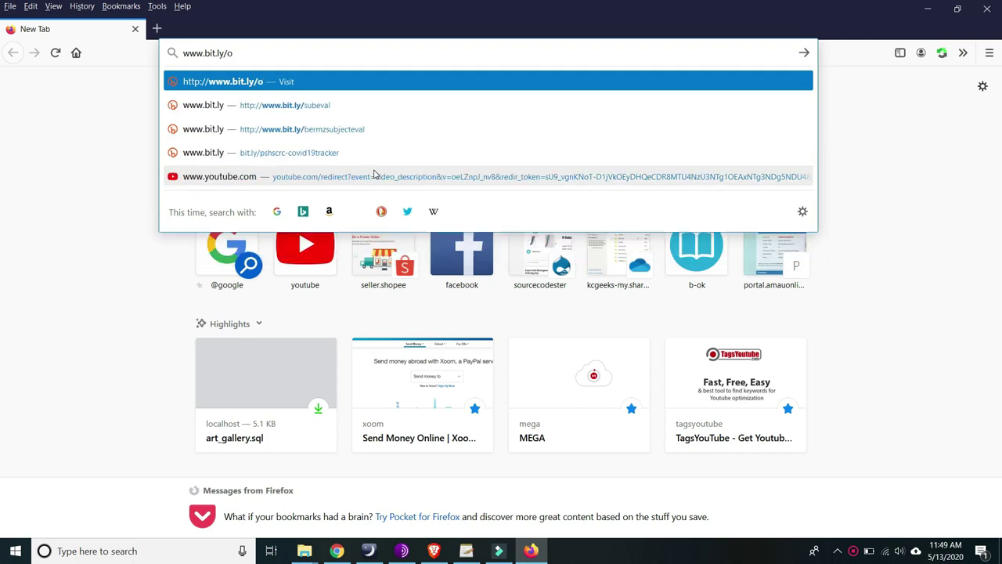
type("nlineartgallery")
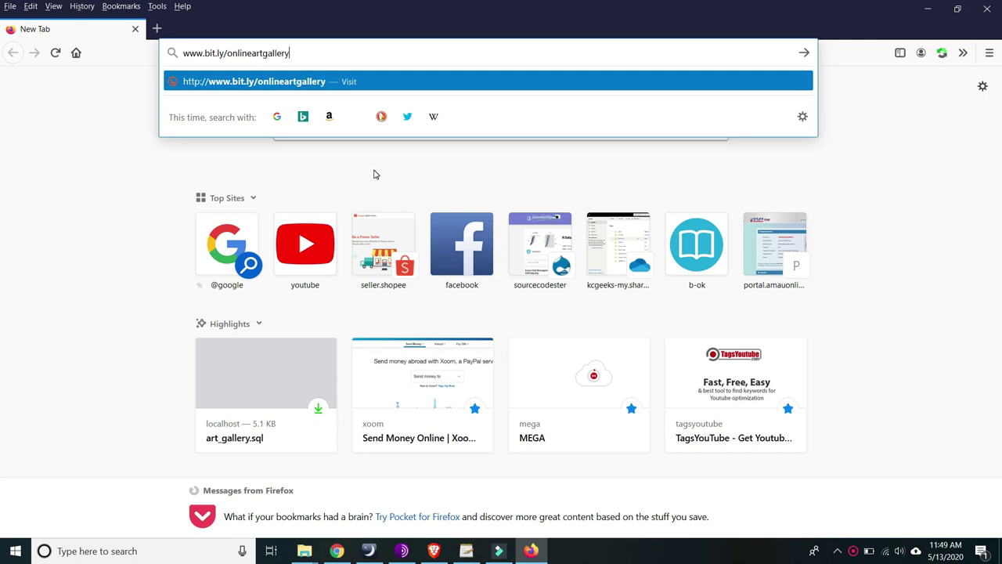
key("Return")
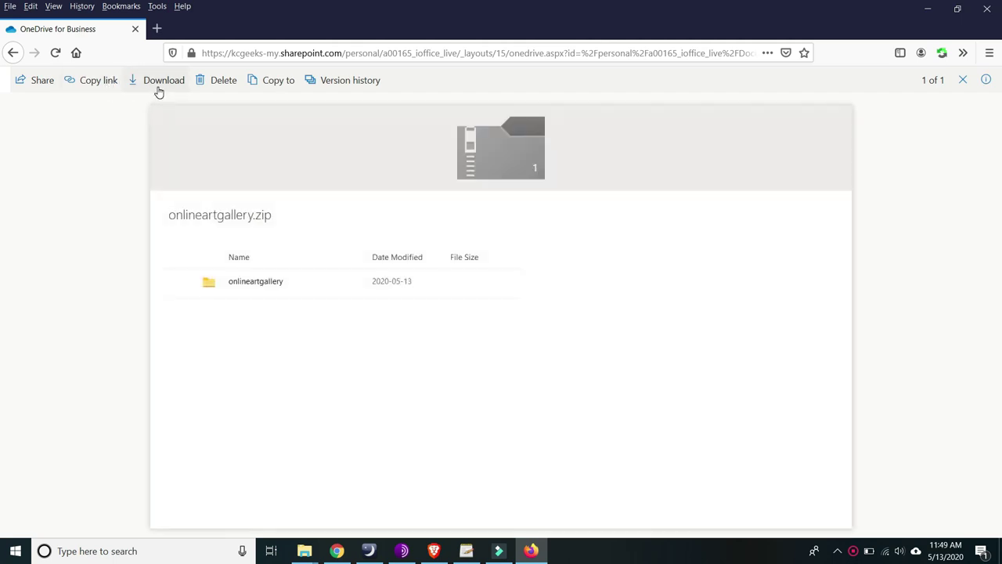
- Save onlineartgallery.zip and show it in a maximized Downloads folder window
left_click(157, 86)
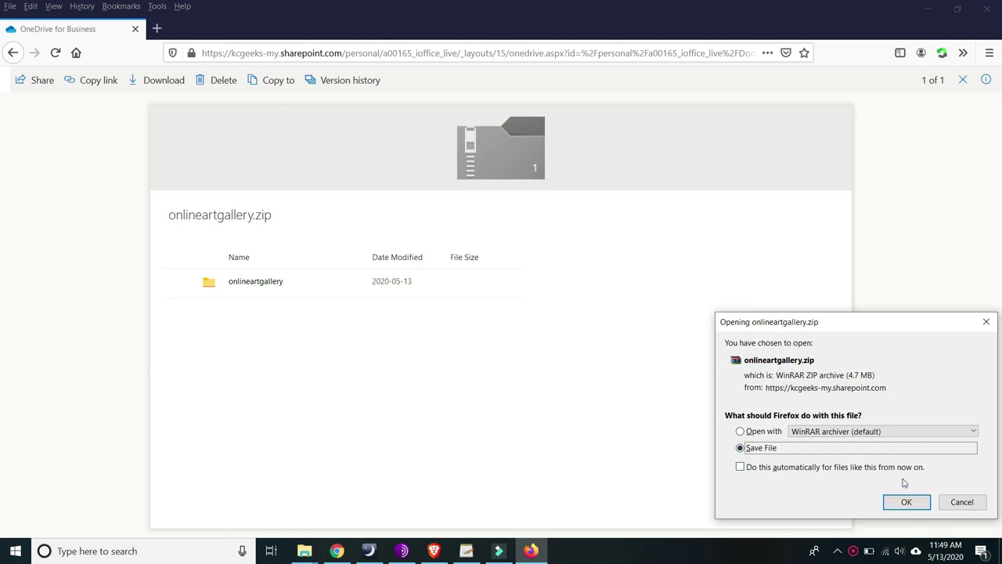
left_click(906, 503)
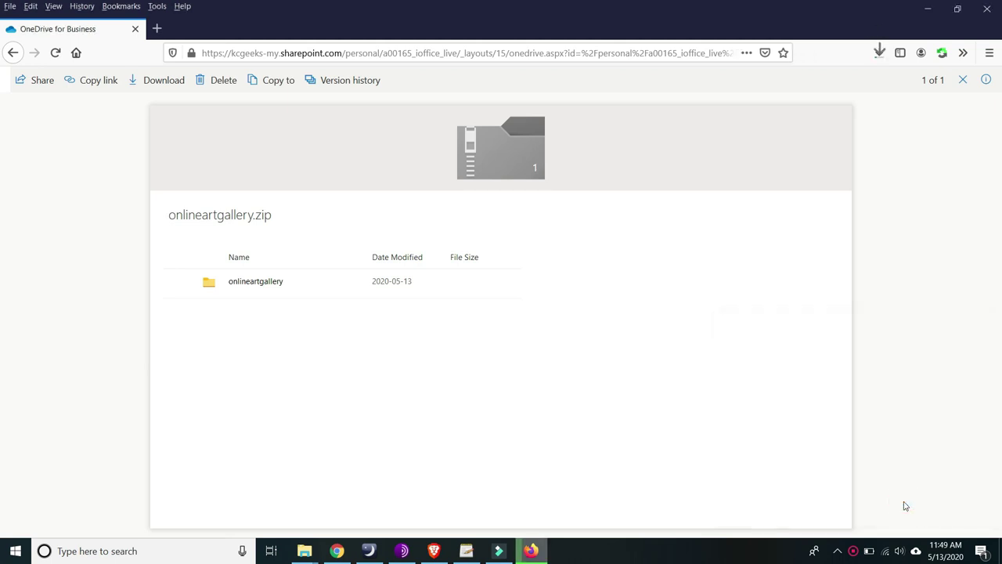
left_click(880, 53)
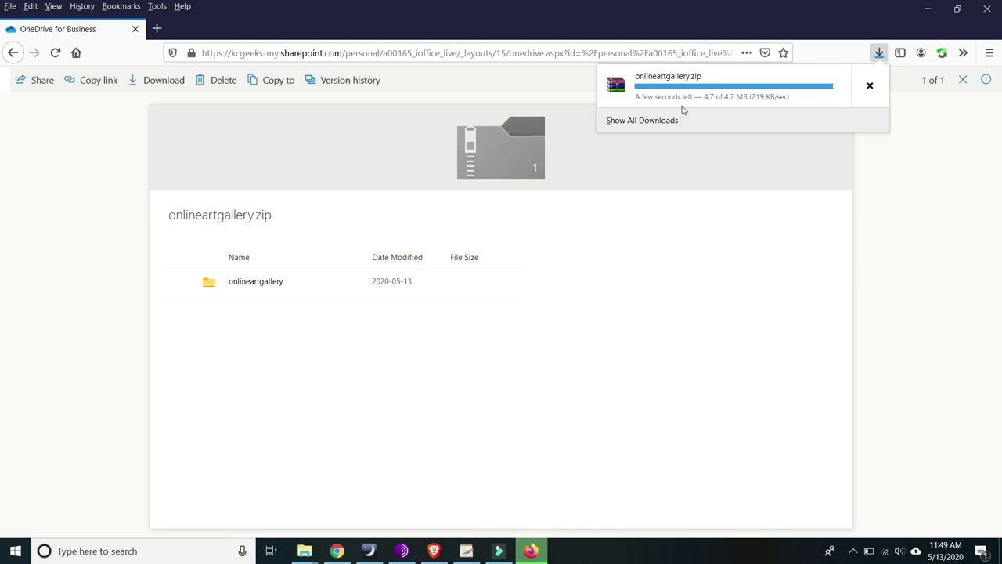
right_click(692, 102)
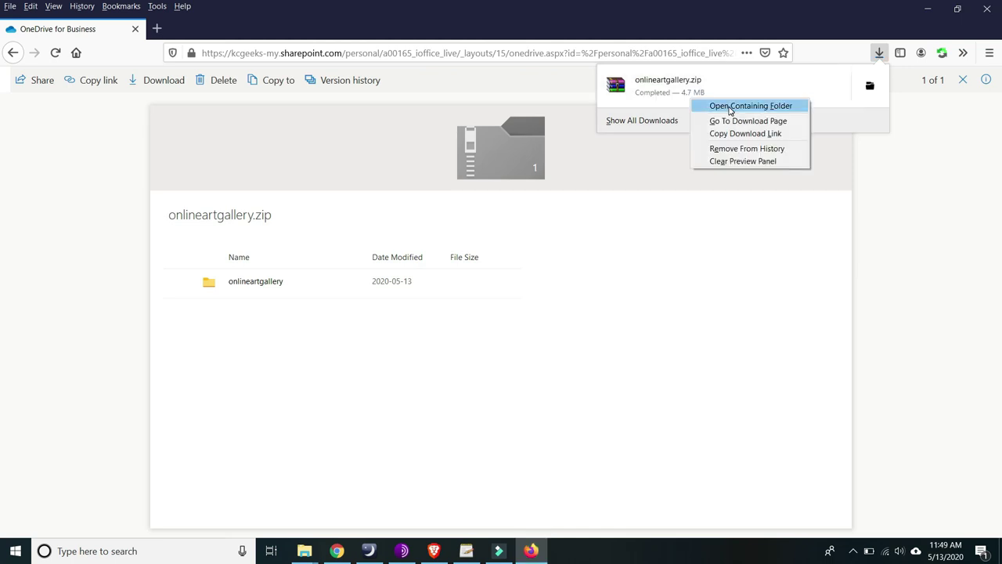
left_click(729, 107)
left_click(918, 146)
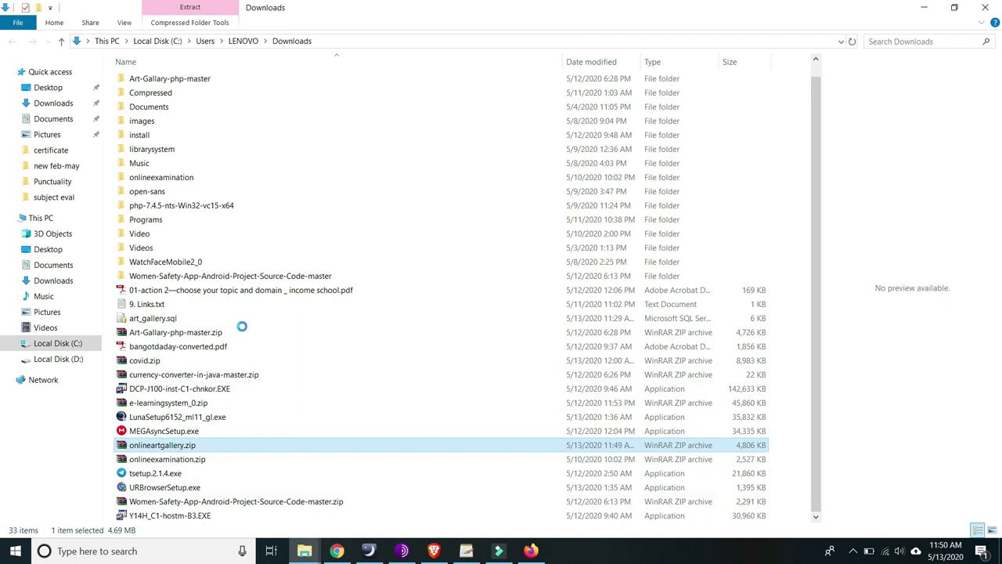
- Extract onlineartgallery.zip into a new onlineartgallery folder and open that folder
right_click(170, 445)
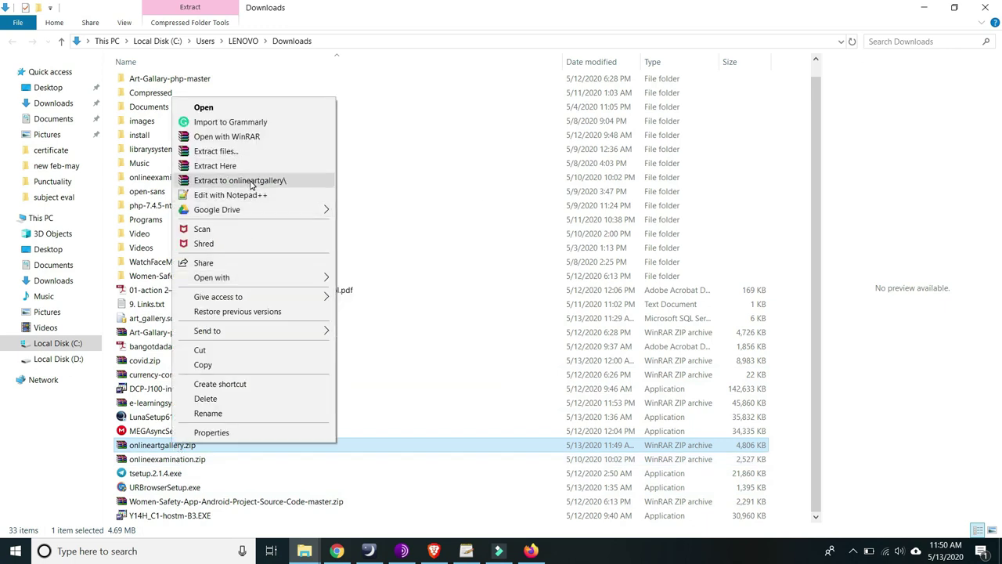
left_click(251, 182)
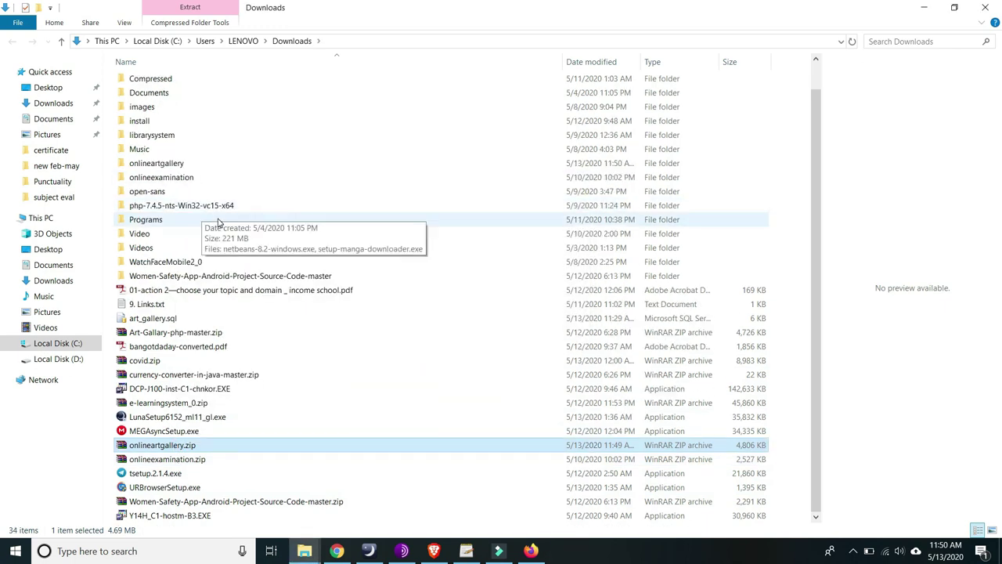
scroll(212, 229, "up", 1)
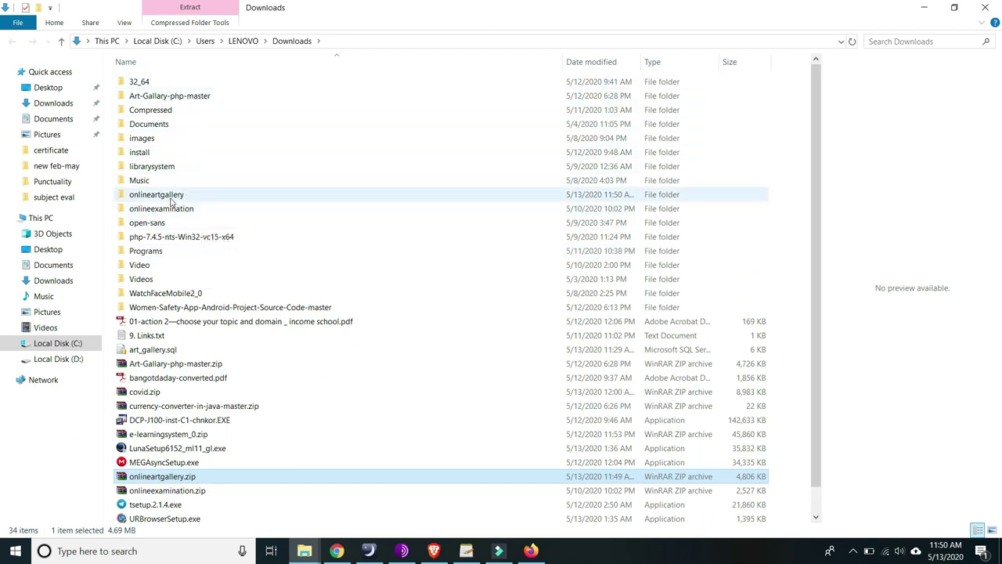
left_click(170, 200)
double_click(171, 197)
- Copy the inner onlineartgallery project folder
double_click(145, 83)
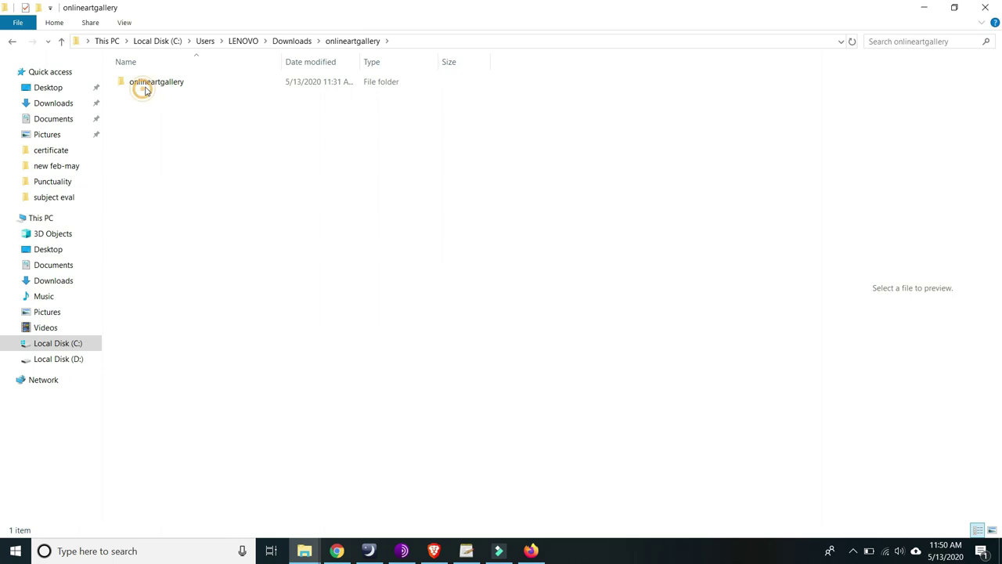
left_click(11, 41)
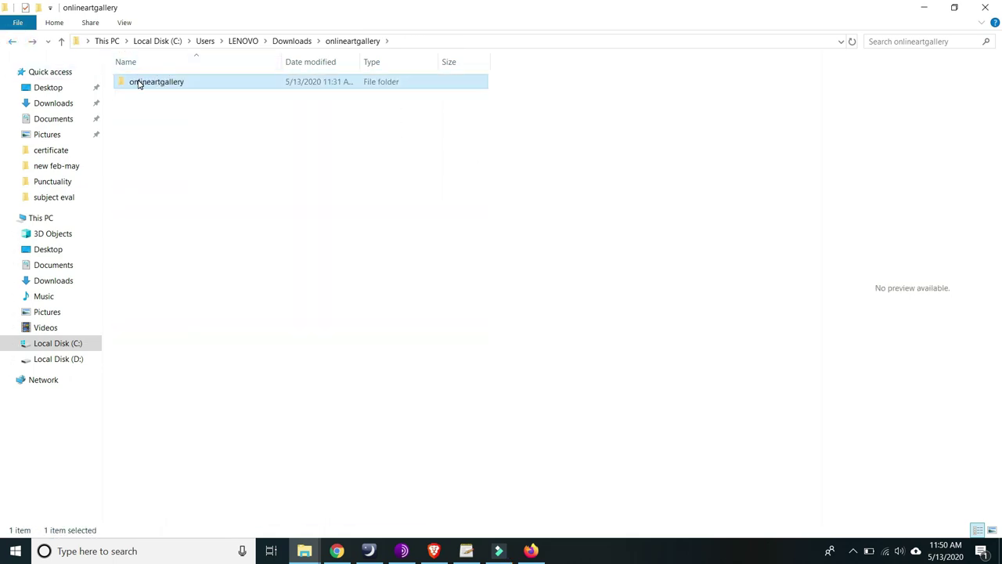
key("shift+F10")
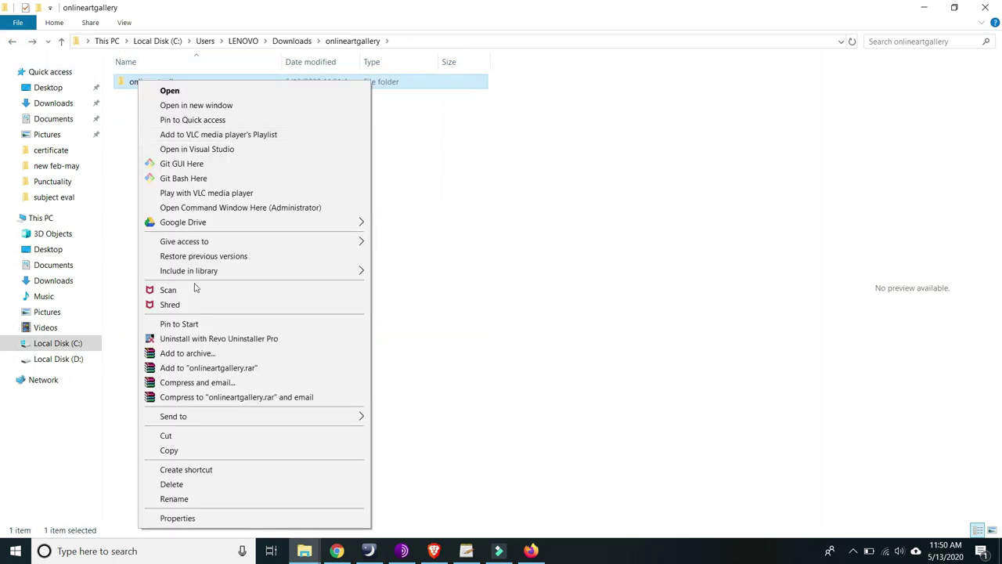
left_click(181, 454)
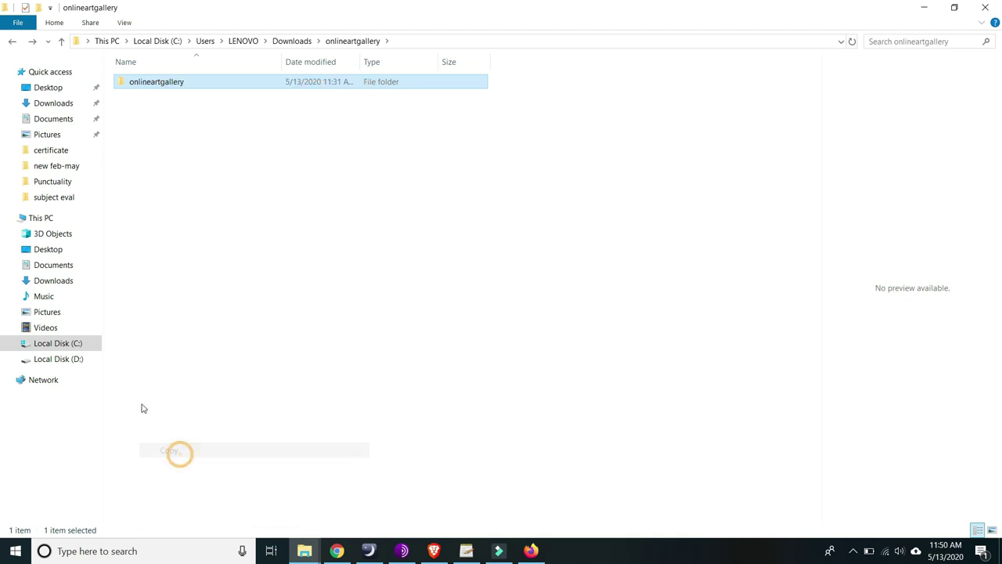
left_click(64, 362)
- Paste the onlineartgallery folder into C:\xampp\htdocs, open it and select art_gallery.sql
left_click(70, 348)
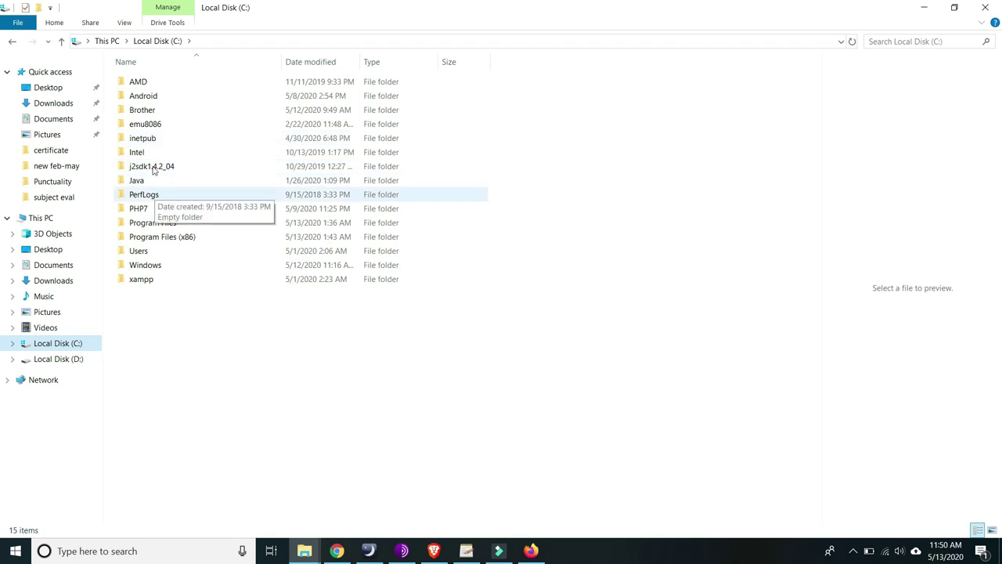
double_click(135, 284)
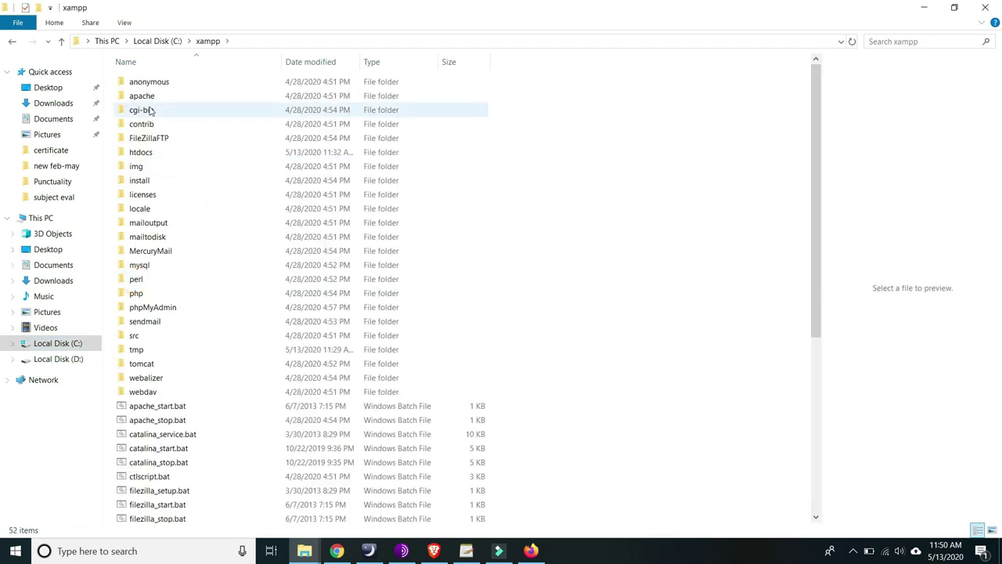
double_click(141, 153)
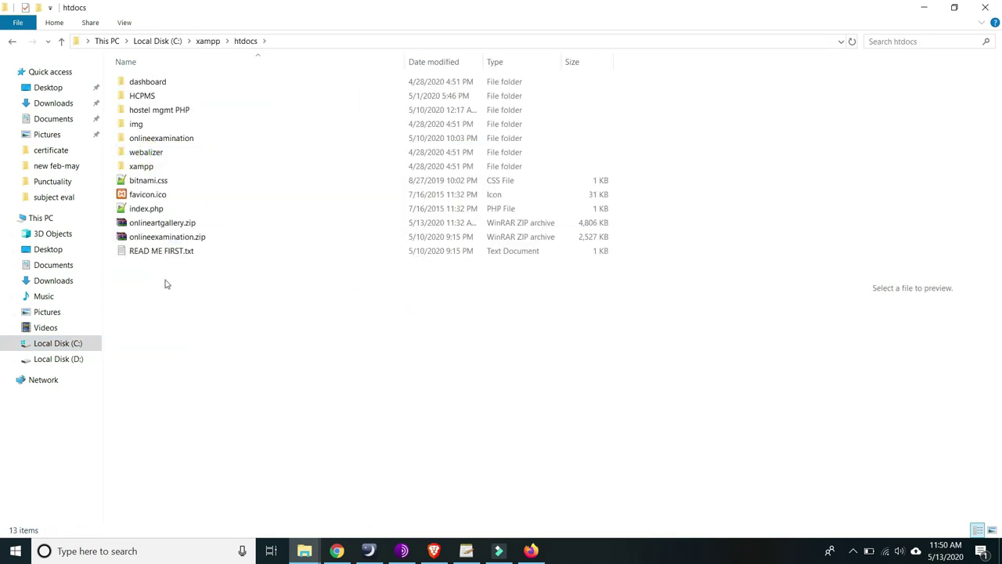
right_click(163, 317)
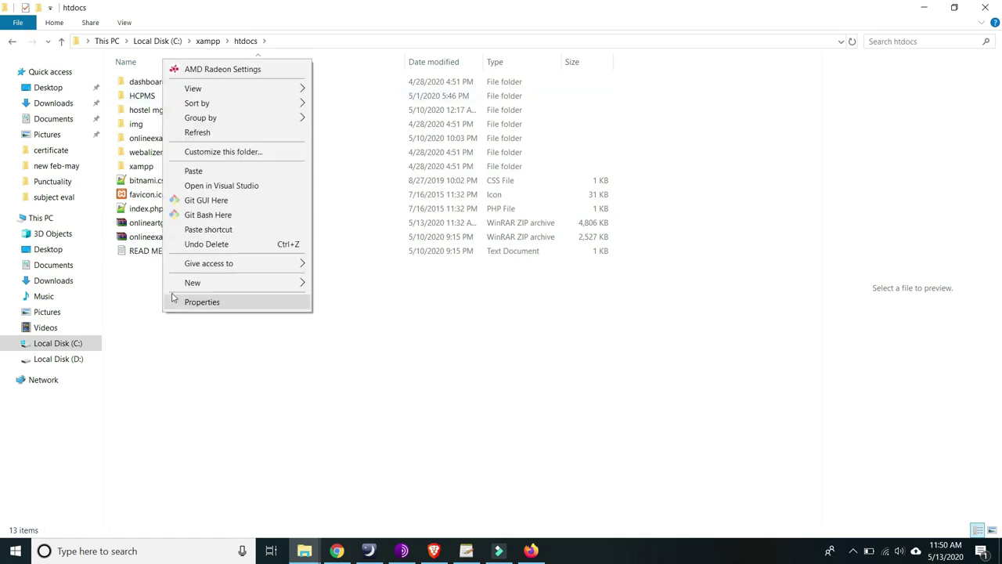
key("Escape")
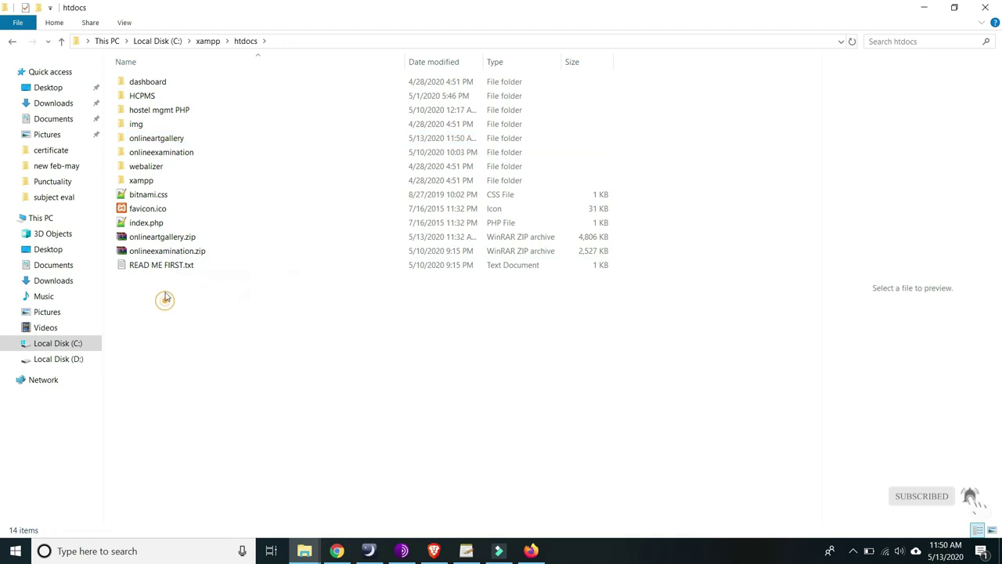
double_click(174, 138)
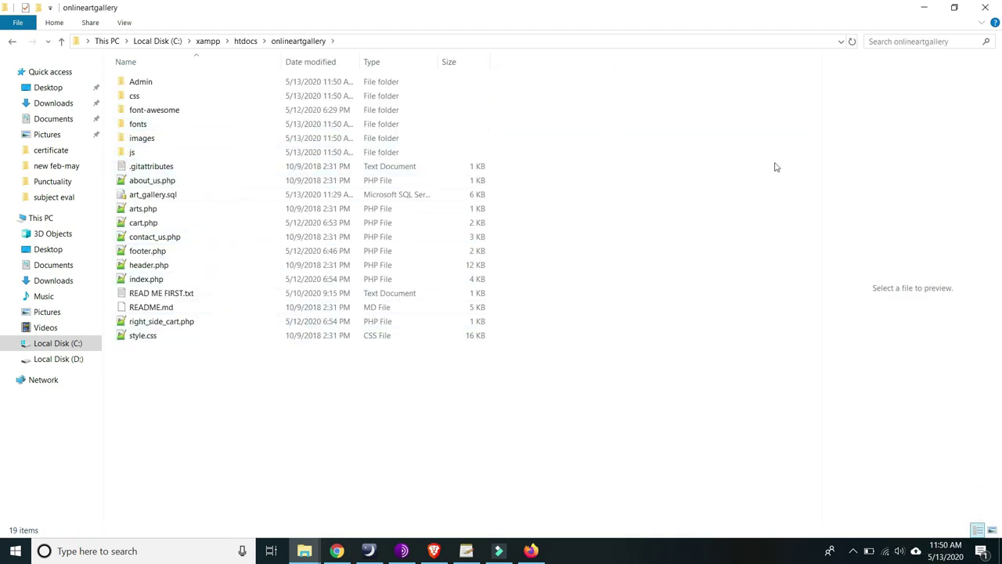
left_click(137, 199)
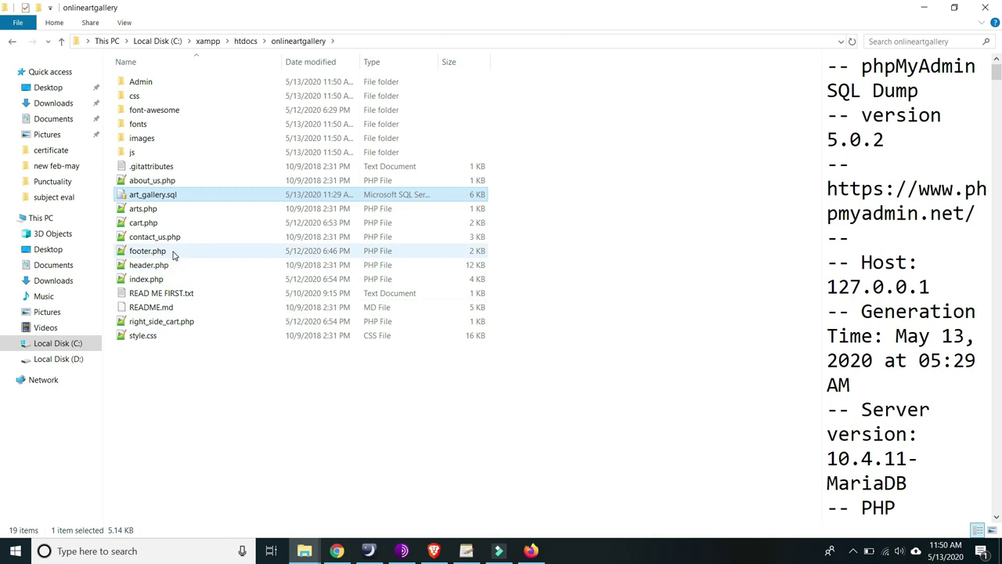
- Launch XAMPP Control Panel from Start search and centre its window
left_click(112, 548)
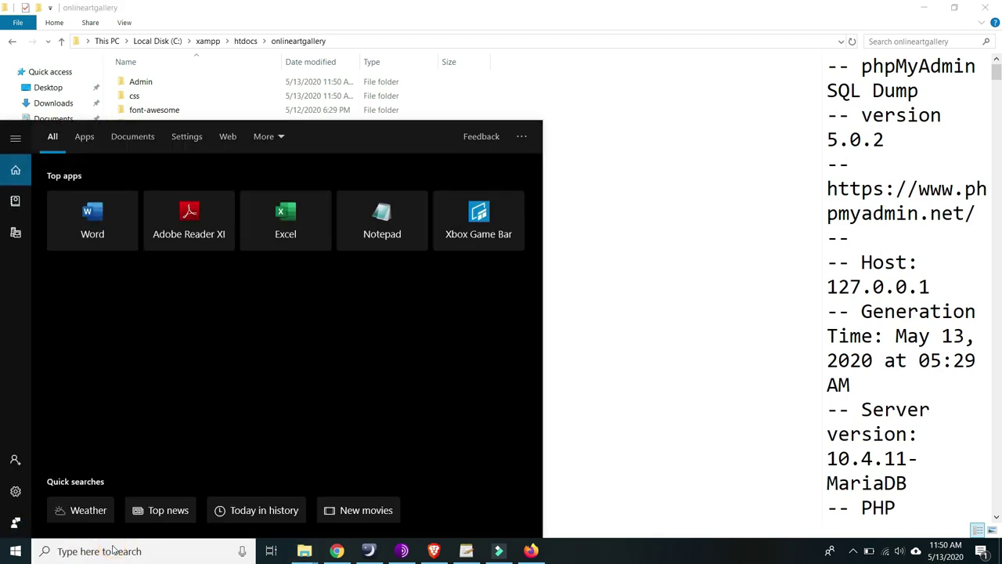
type("xam")
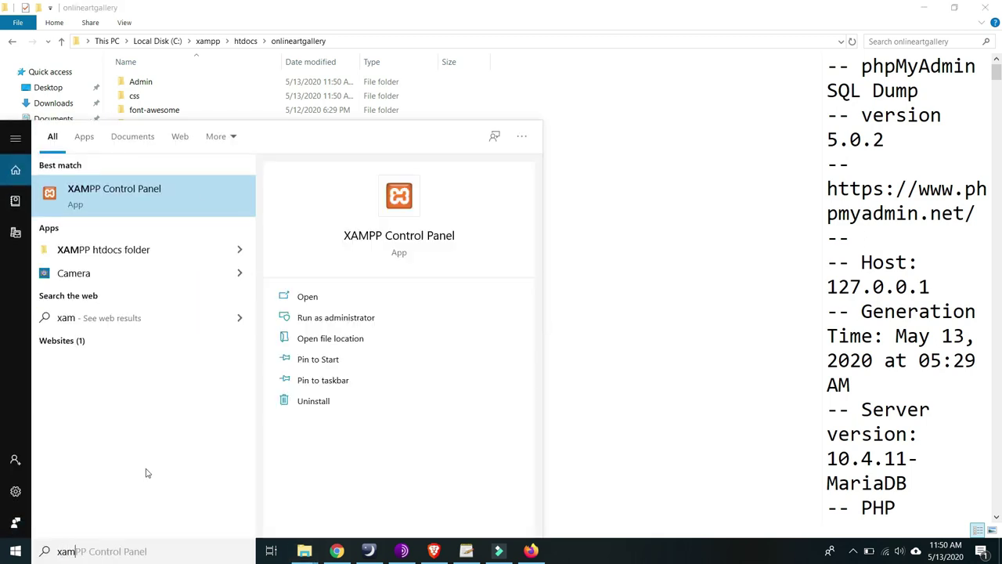
left_click(129, 210)
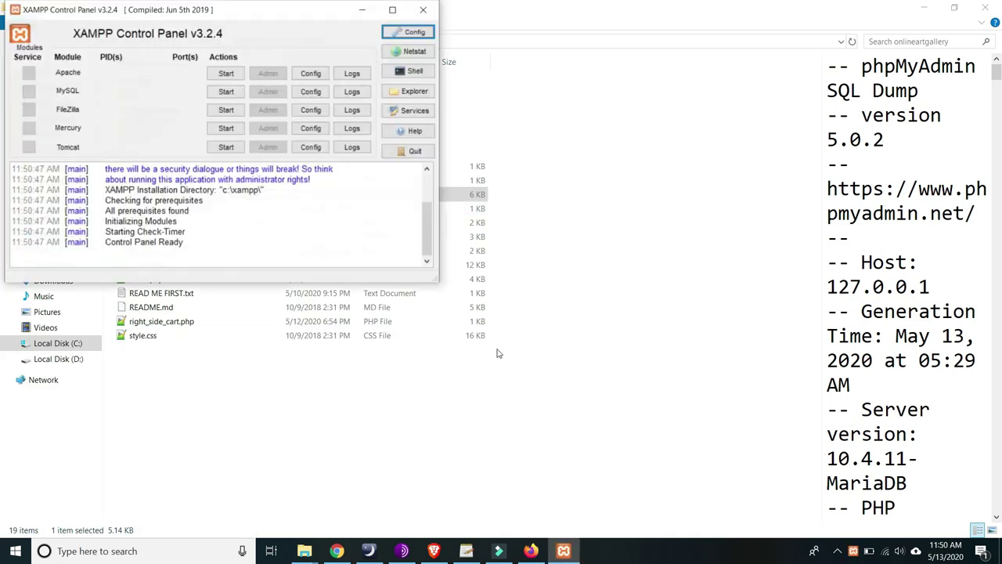
left_click_drag(279, 16, 654, 61)
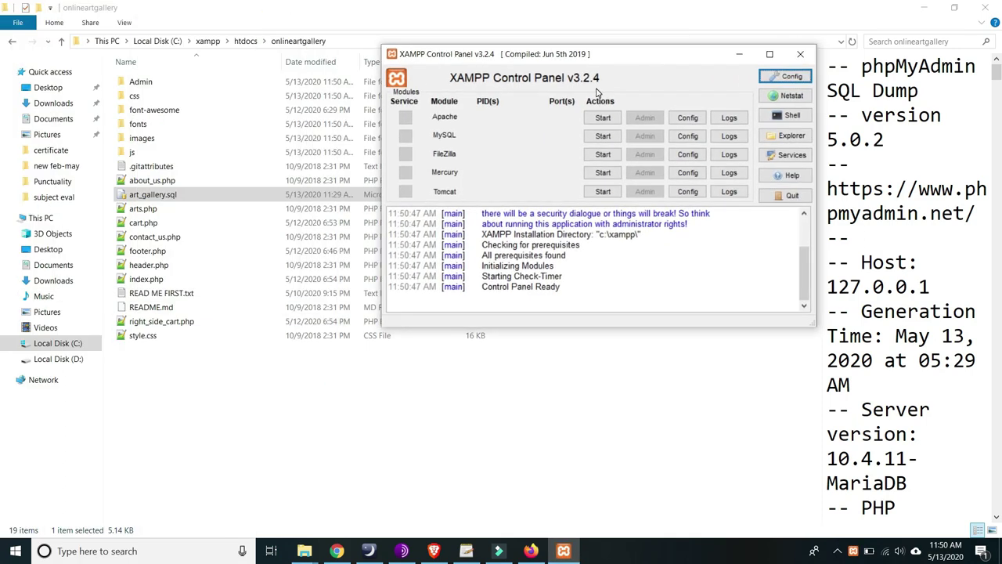
- Start Apache and MySQL, and open the localhost dashboard from Apache's Admin button
left_click(603, 118)
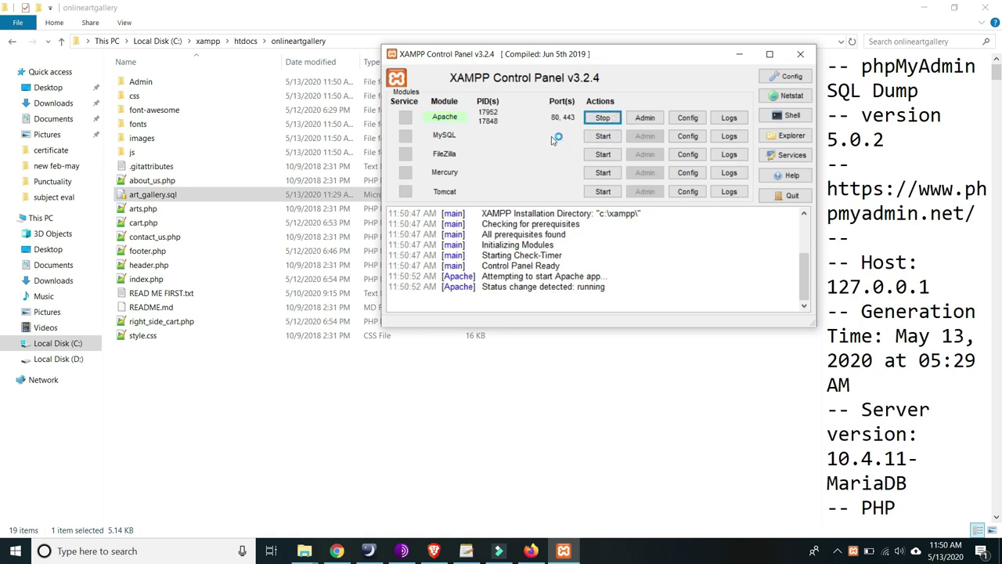
left_click(603, 136)
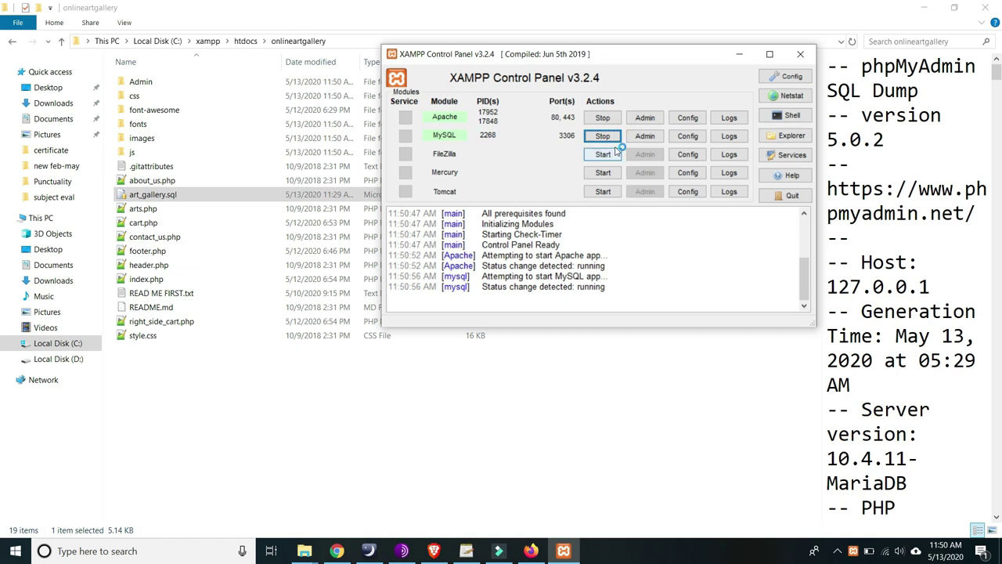
left_click(655, 119)
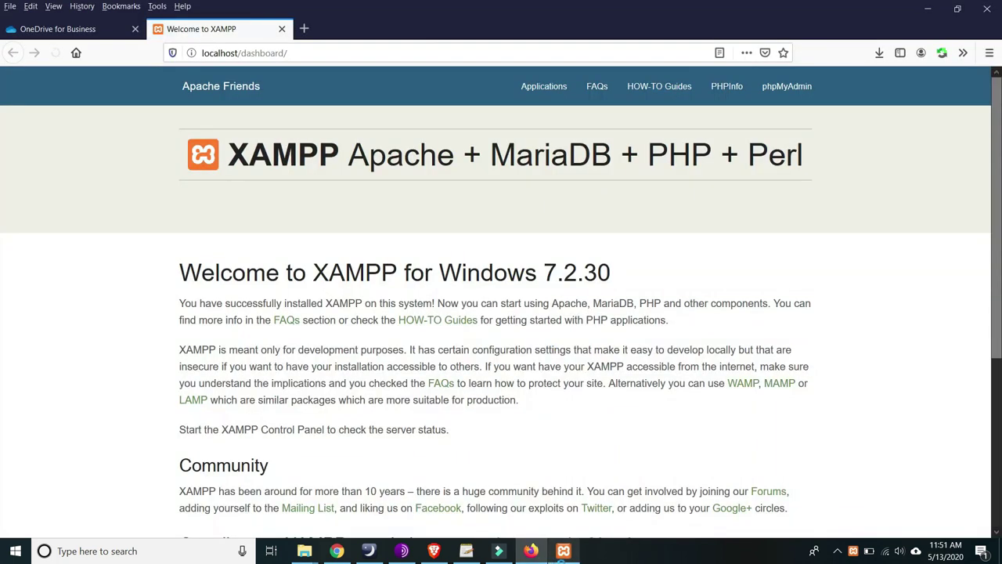
left_click(563, 551)
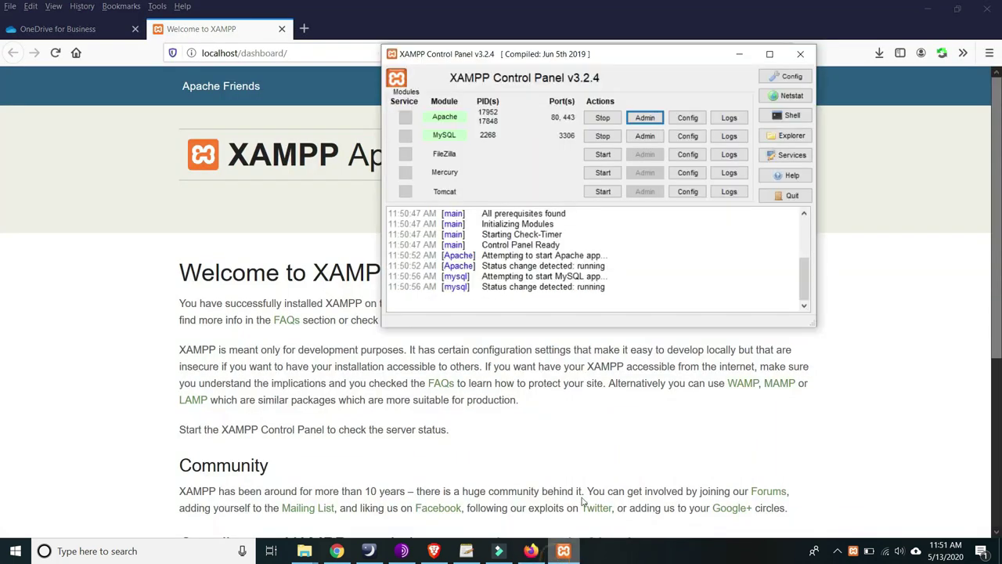
- Open localhost/phpmyadmin from MySQL's Admin button, then bring back the onlineartgallery folder window
left_click(650, 137)
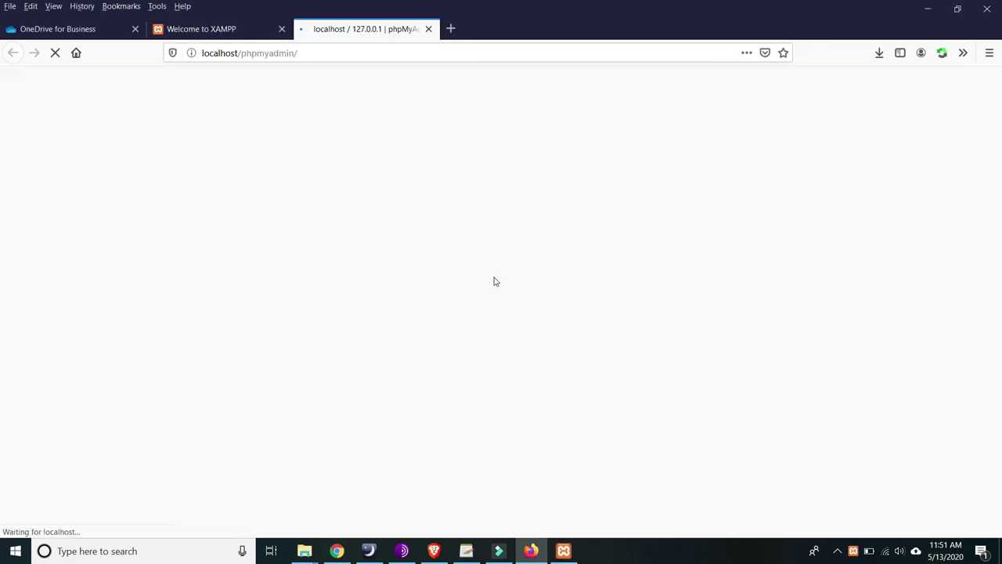
scroll(497, 281, "down", 1)
scroll(501, 282, "down", 1)
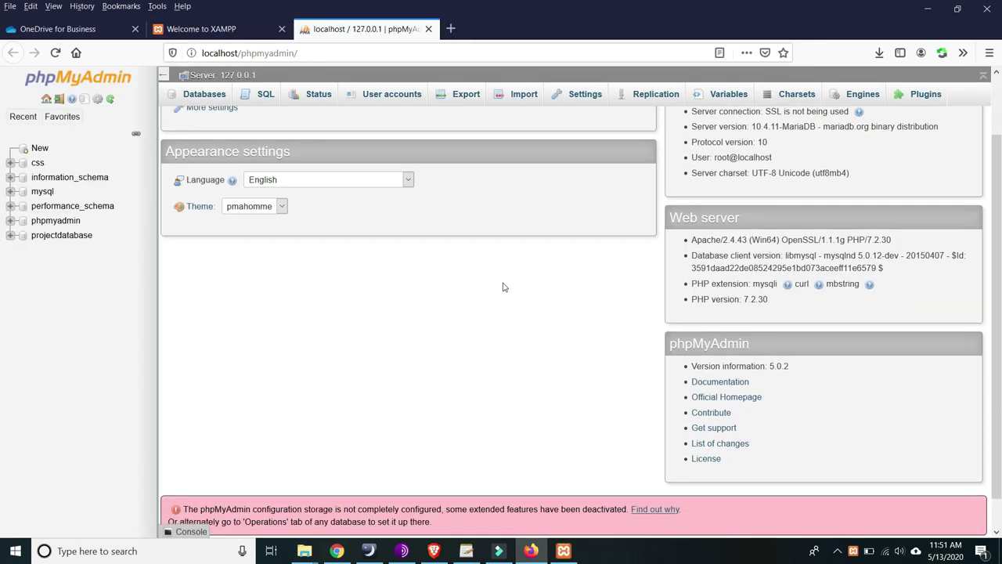
scroll(497, 267, "up", 2)
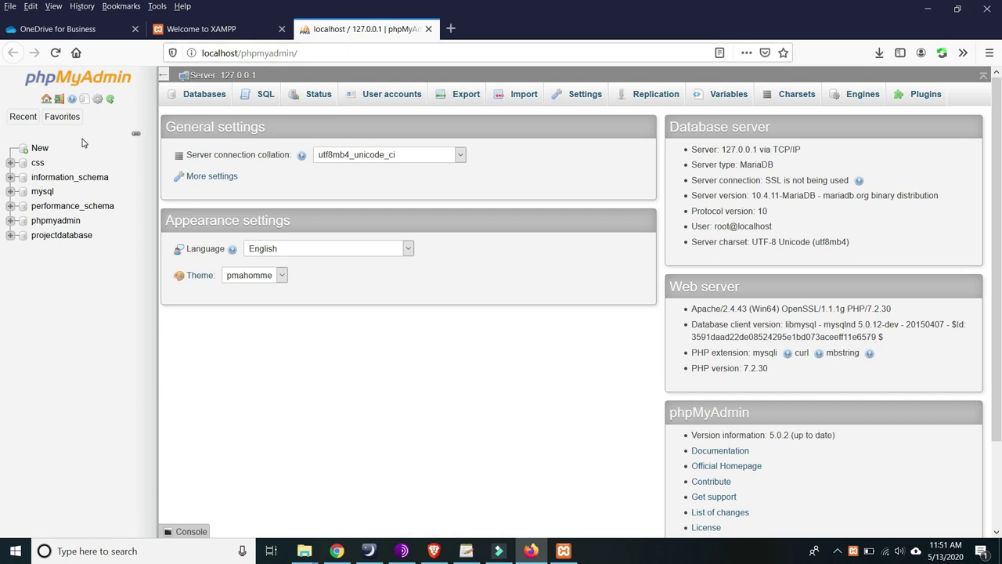
mouse_move(313, 551)
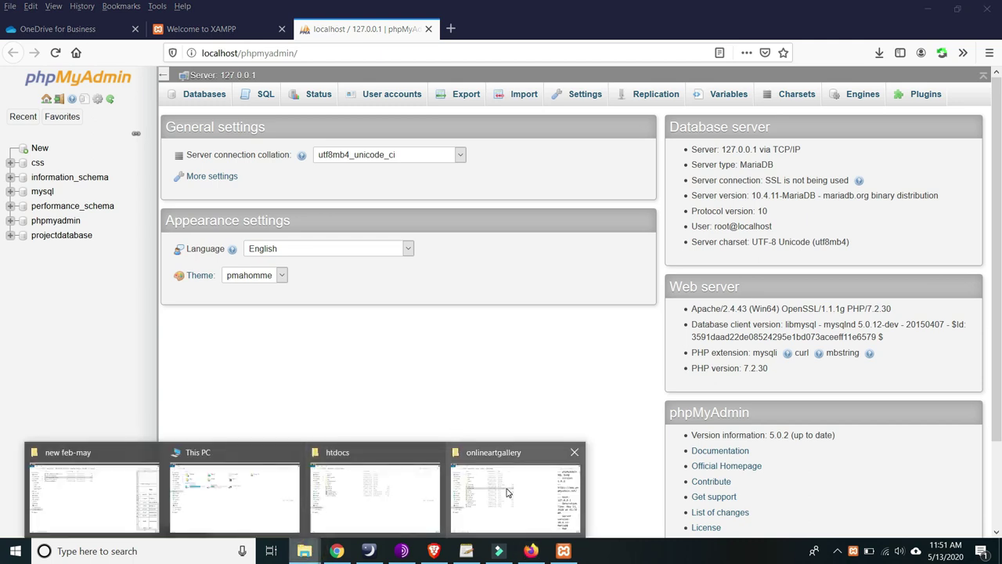
left_click(511, 492)
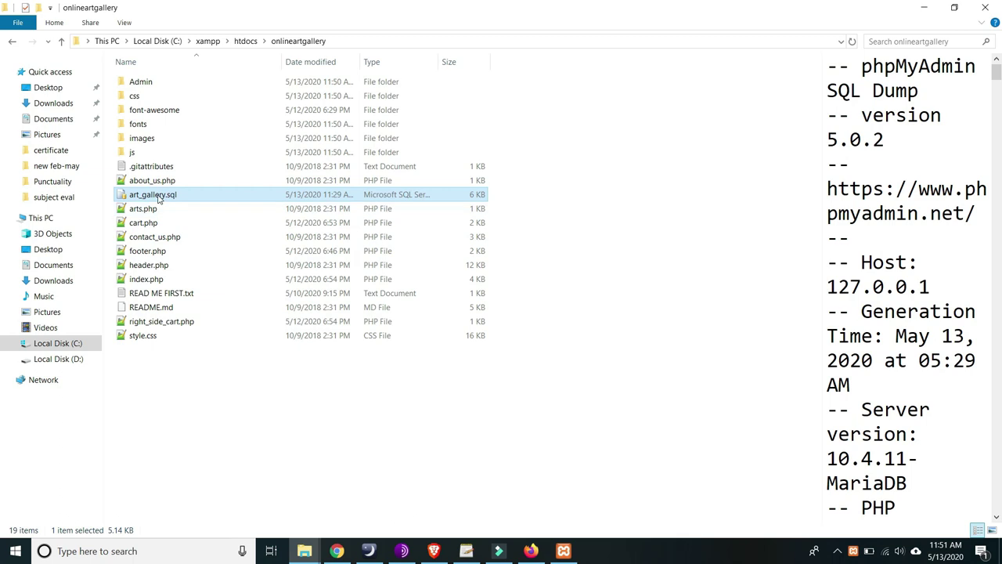
- Copy the name art_gallery from art_gallery.sql, cancelling the rename so the file stays unchanged
right_click(159, 198)
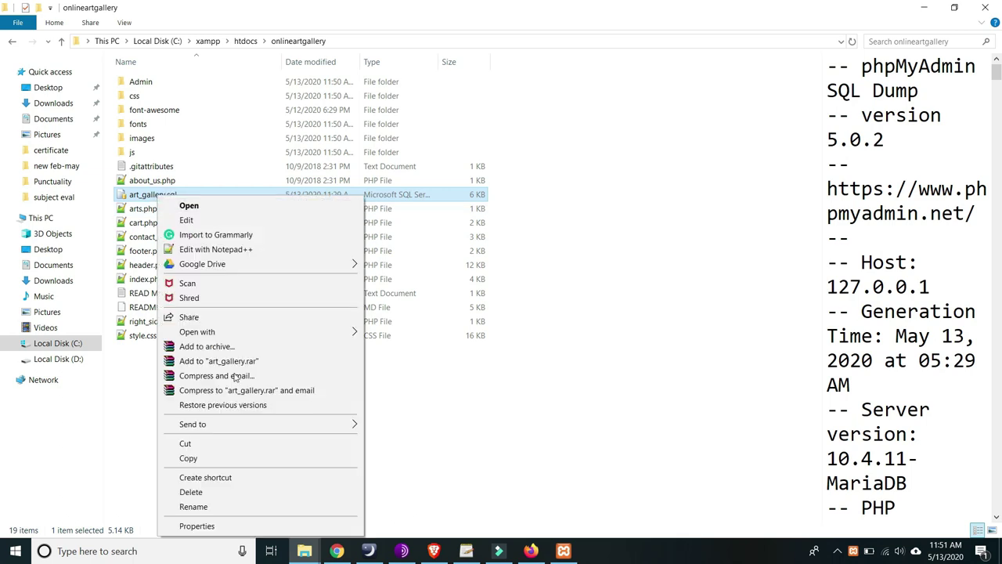
left_click(193, 507)
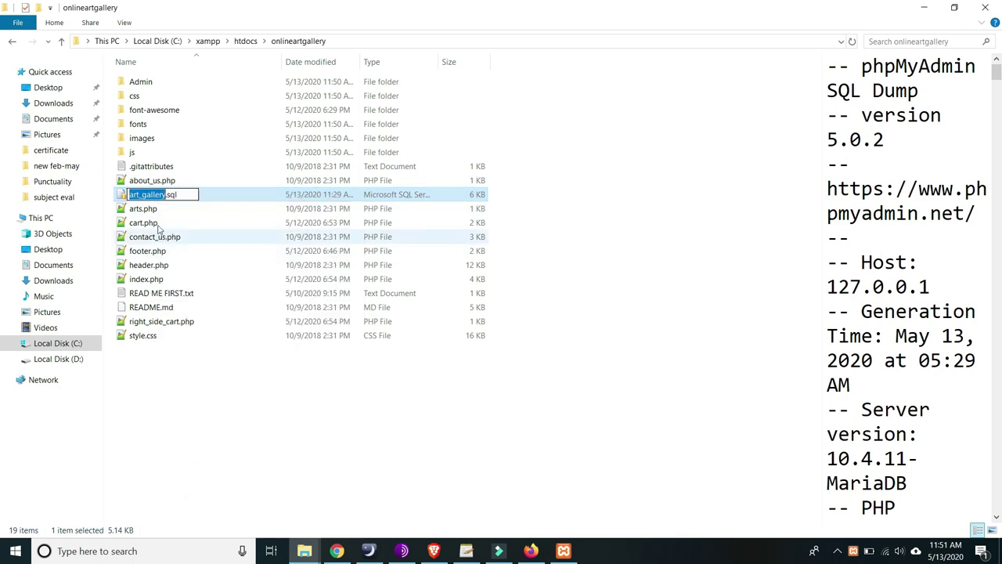
right_click(149, 195)
left_click(173, 230)
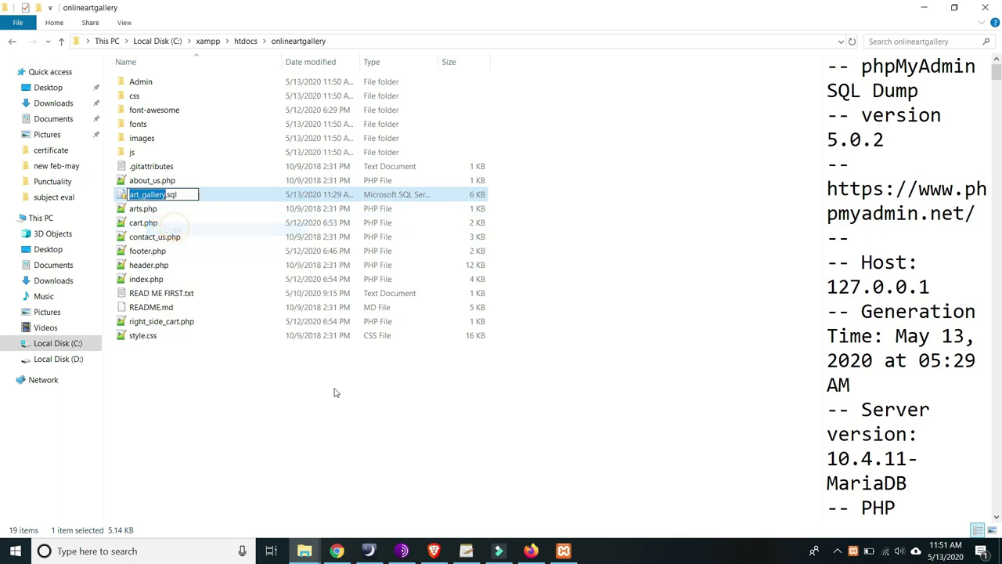
left_click(407, 395)
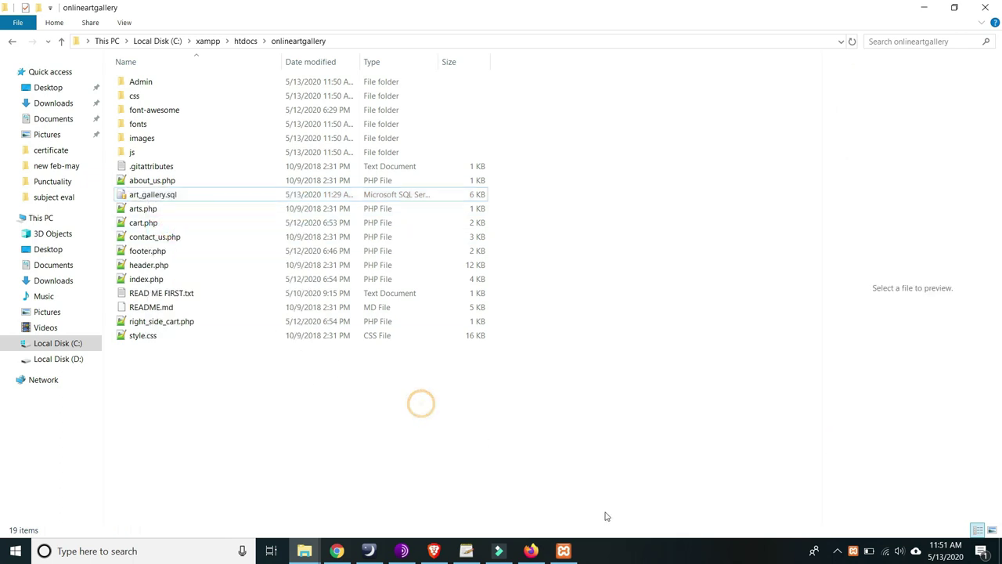
left_click(563, 551)
- Create a new phpMyAdmin database named art_gallery using the copied name
left_click(531, 550)
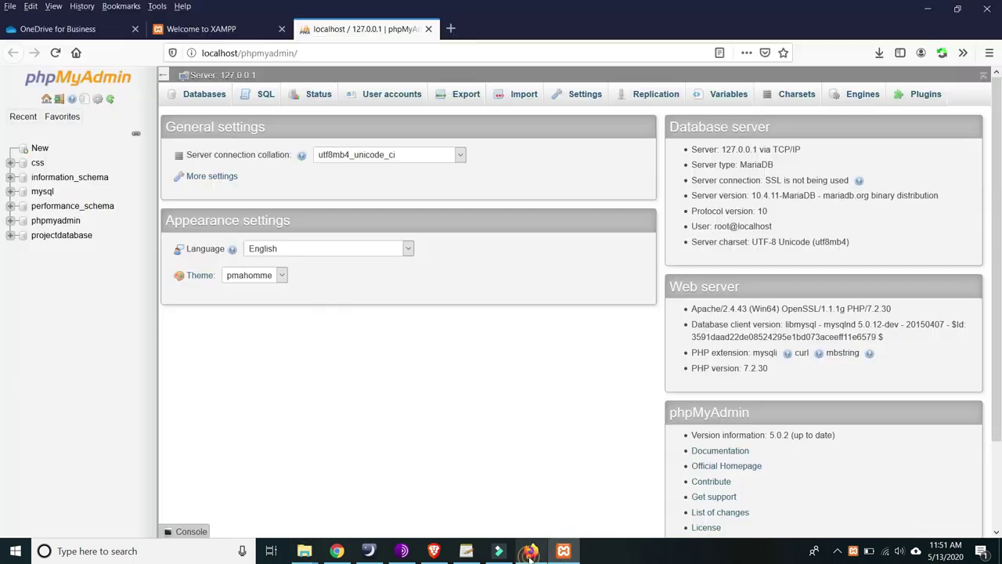
left_click(37, 149)
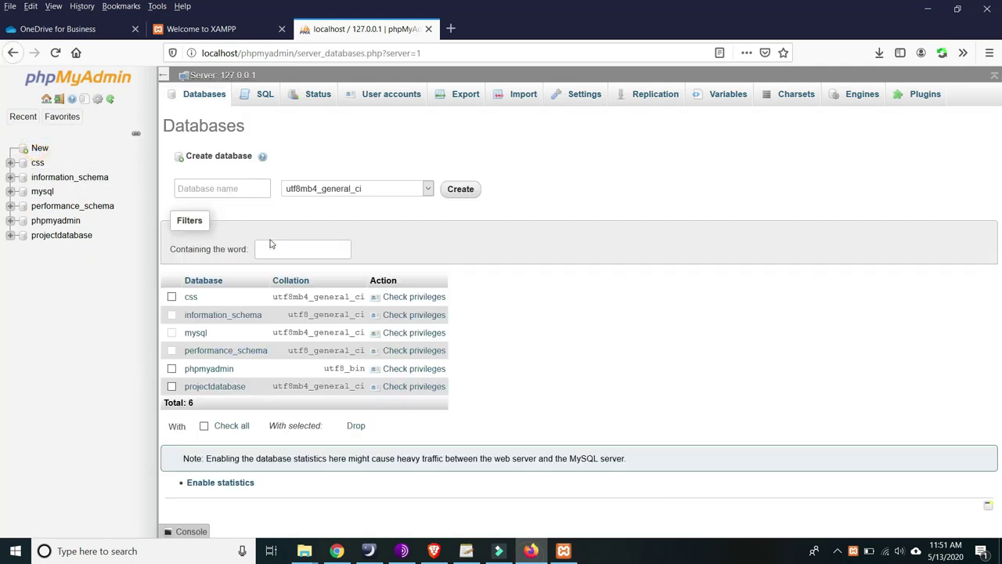
left_click(207, 188)
right_click(207, 185)
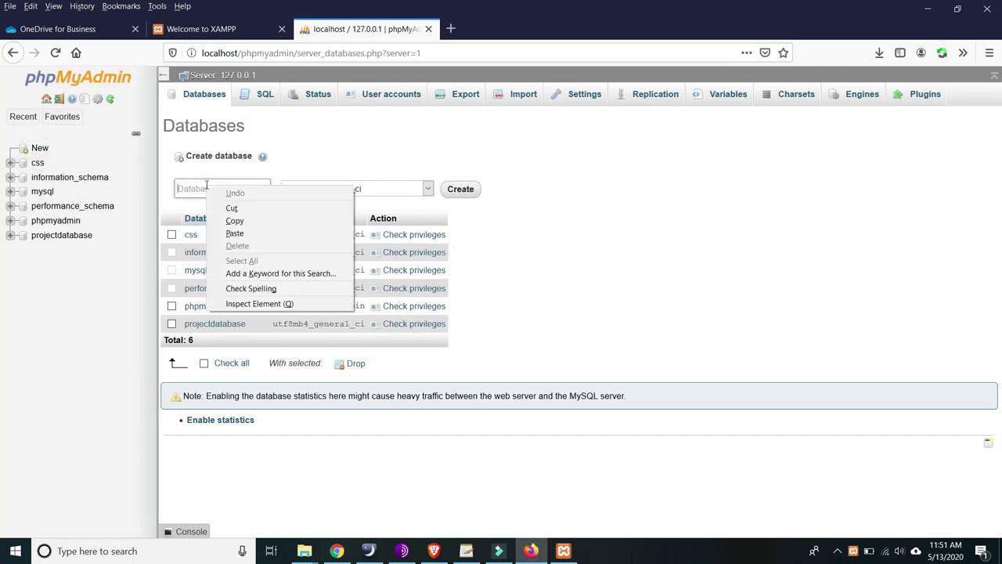
left_click(235, 233)
left_click(363, 151)
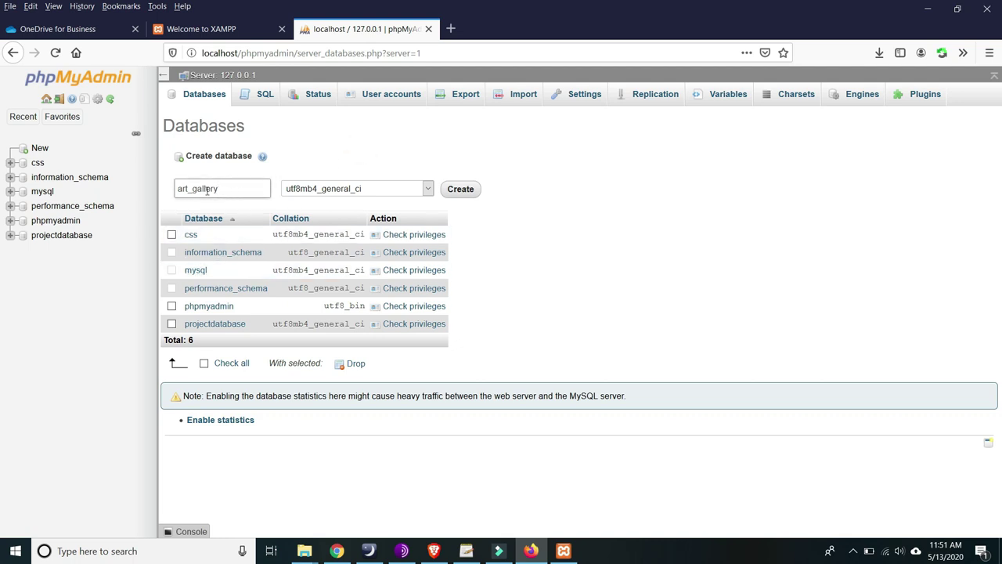
left_click(462, 189)
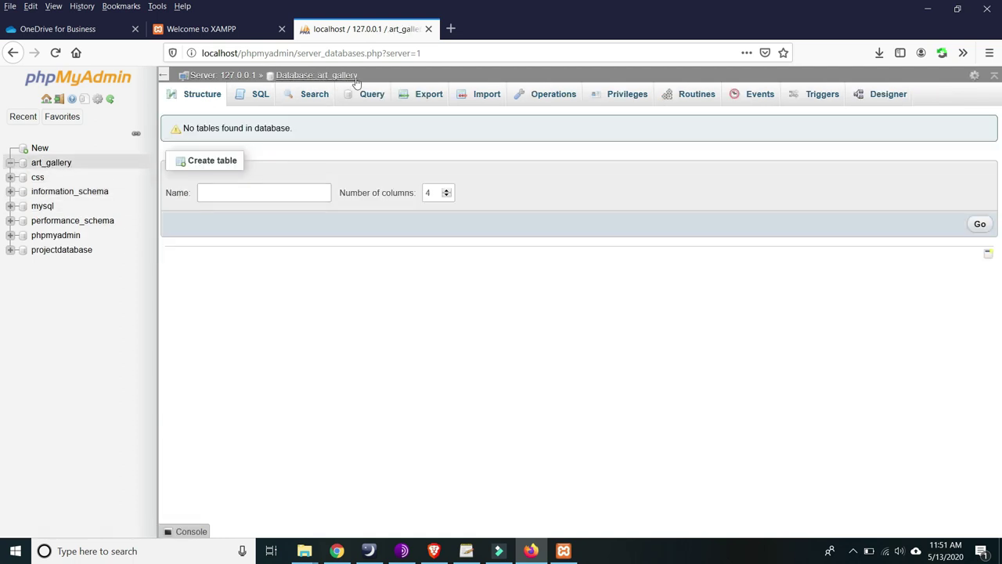
- Open the art_gallery Import page and check art_gallery.sql in the project folder
left_click(486, 95)
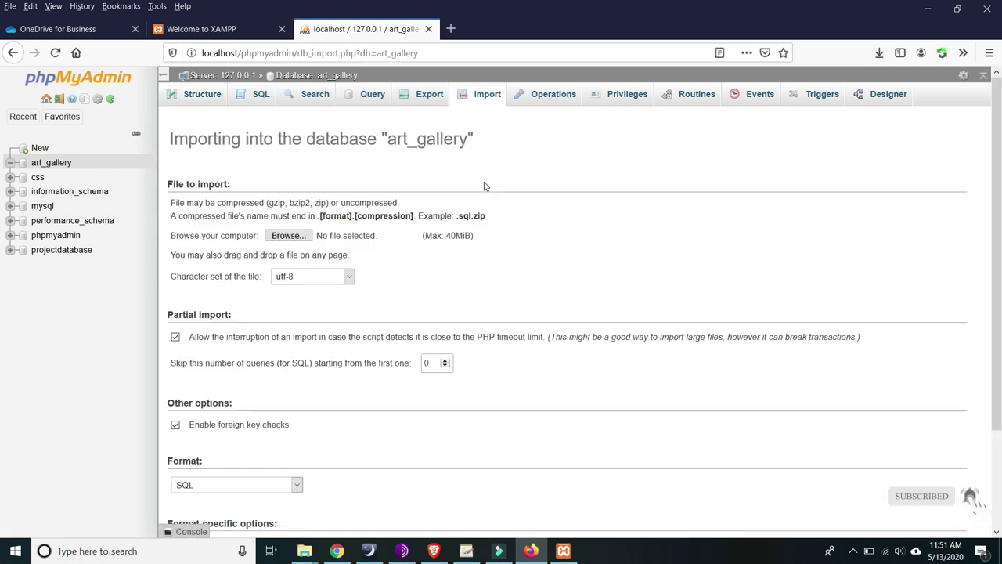
scroll(385, 263, "down", 2)
scroll(360, 243, "up", 2)
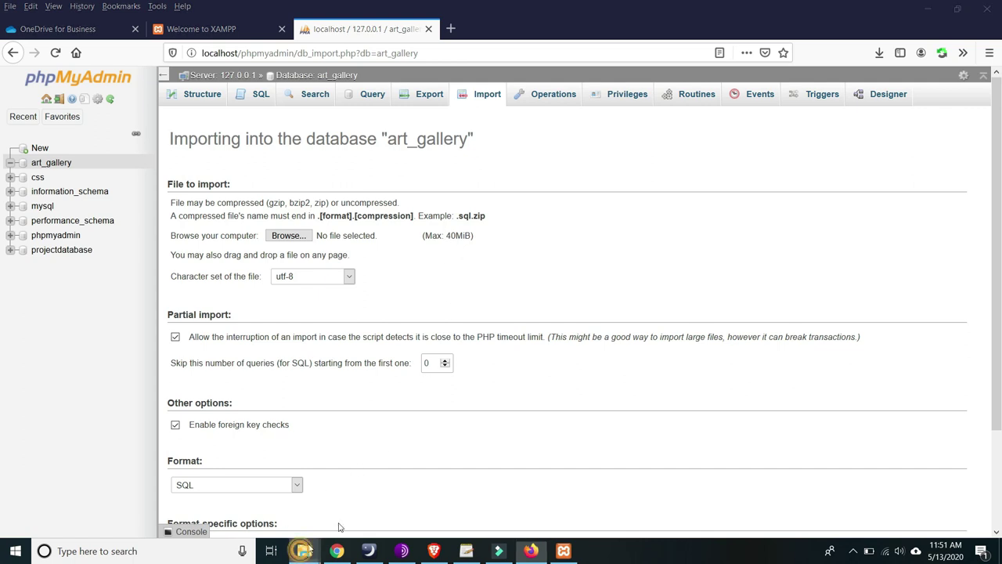
left_click(305, 551)
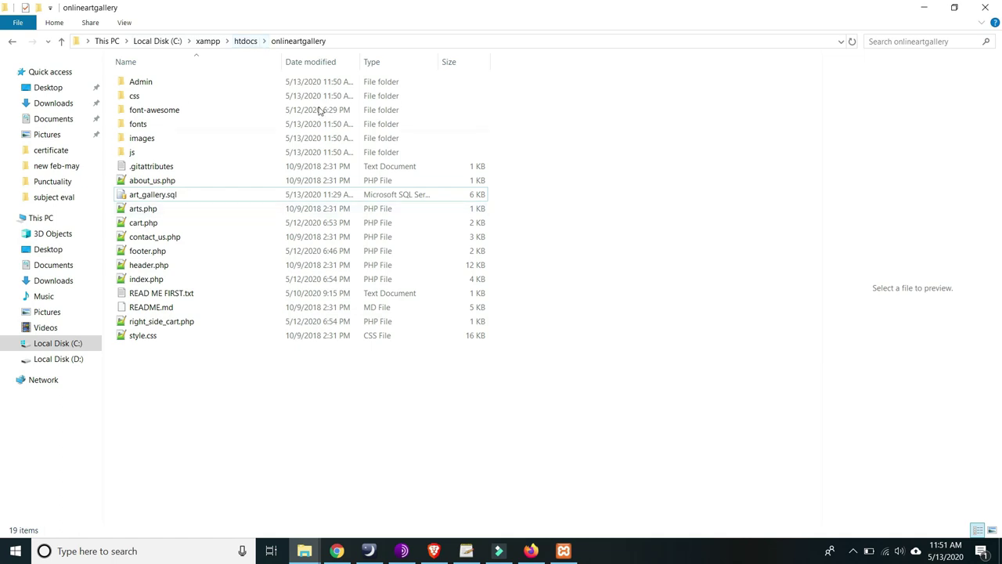
left_click(153, 194)
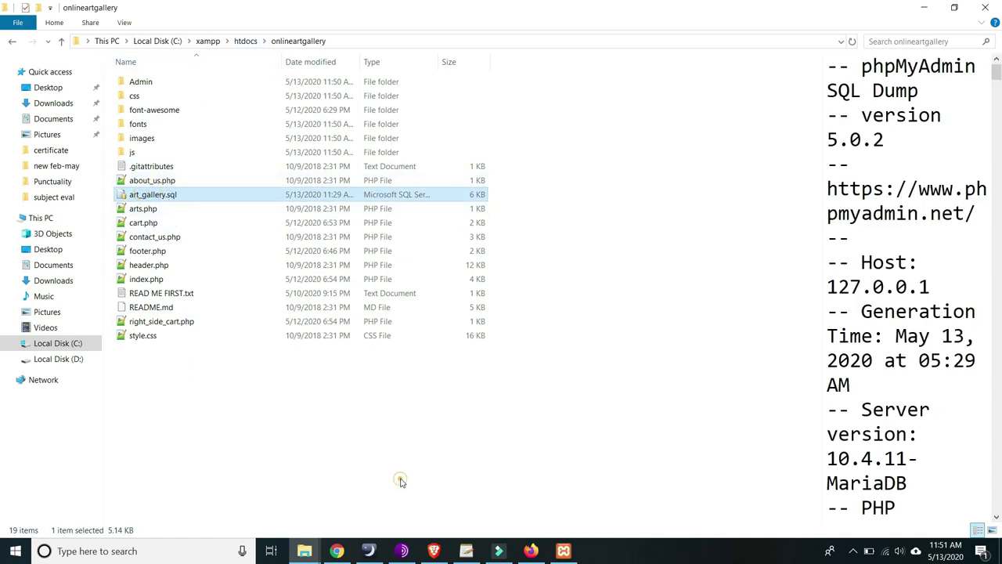
left_click(924, 7)
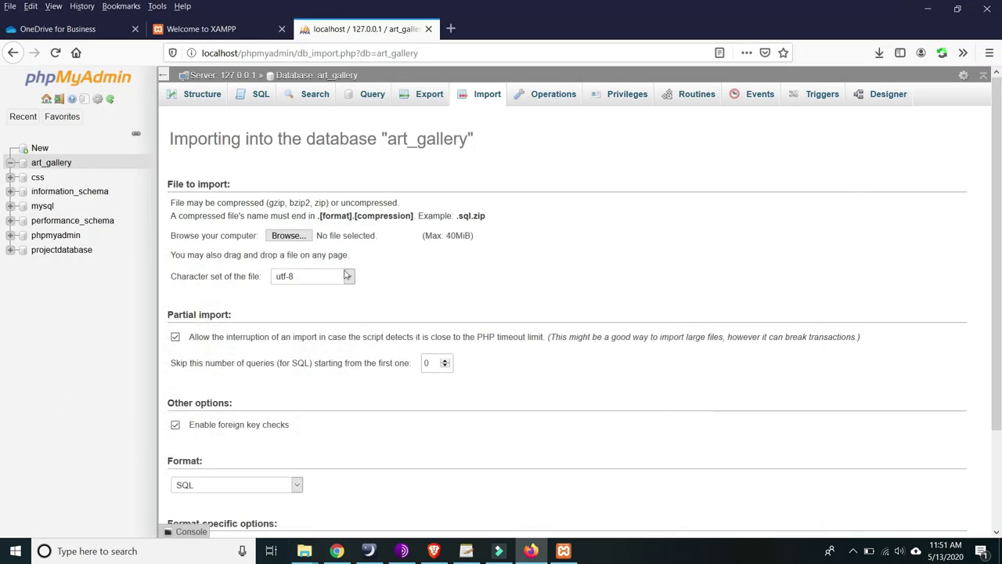
- Choose art_gallery.sql as the SQL file and run the import
left_click(288, 237)
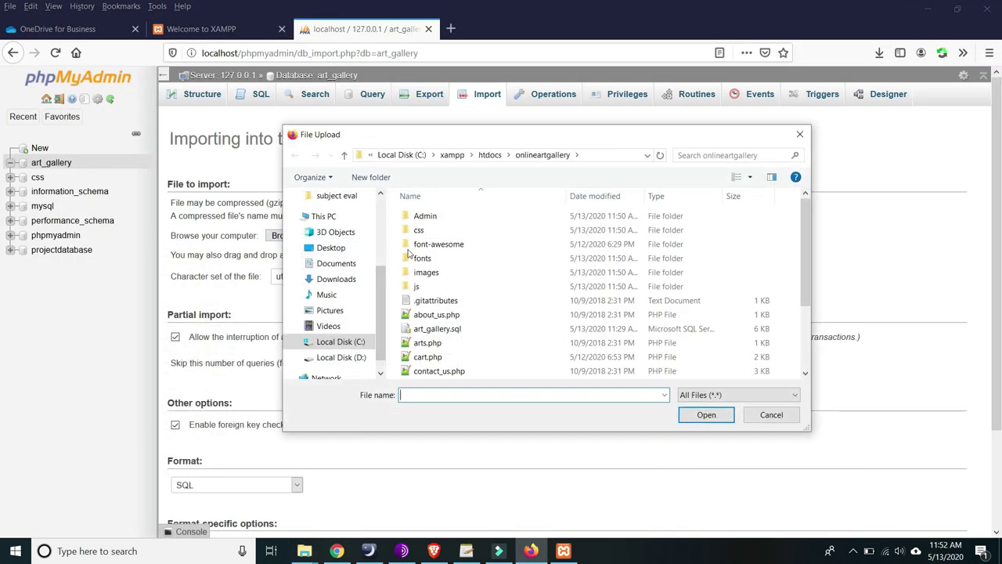
scroll(523, 325, "down", 2)
scroll(454, 284, "up", 2)
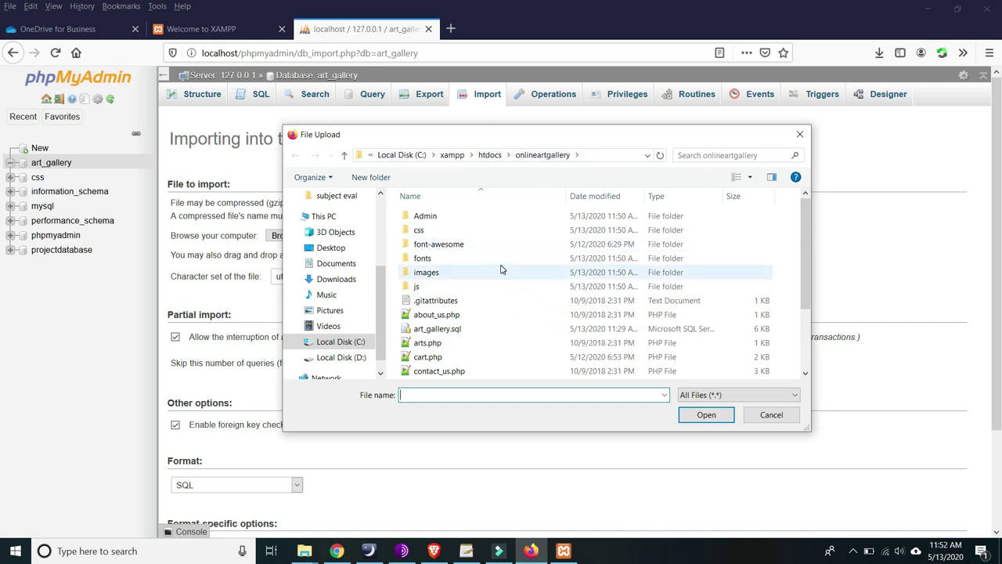
left_click(436, 331)
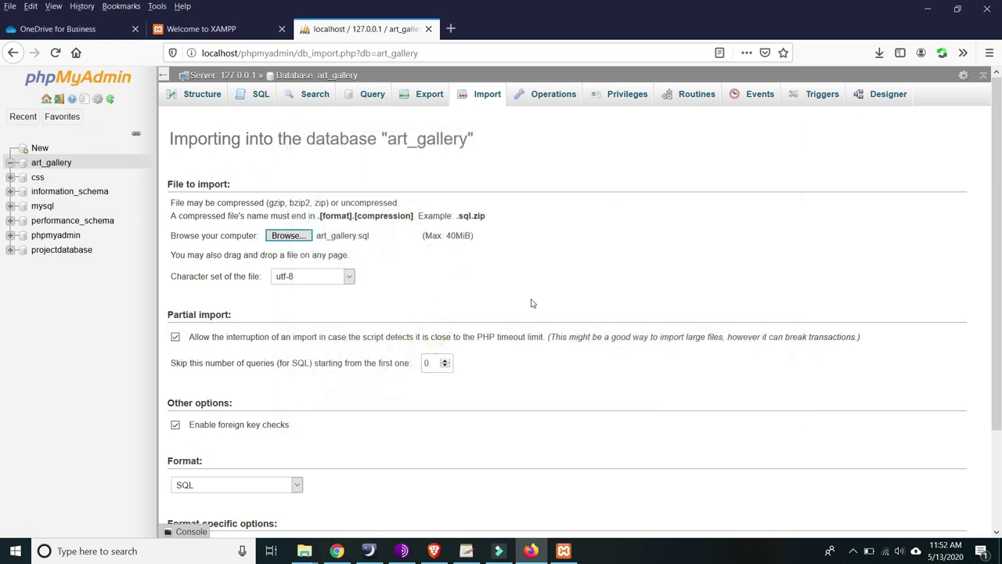
scroll(580, 309, "down", 3)
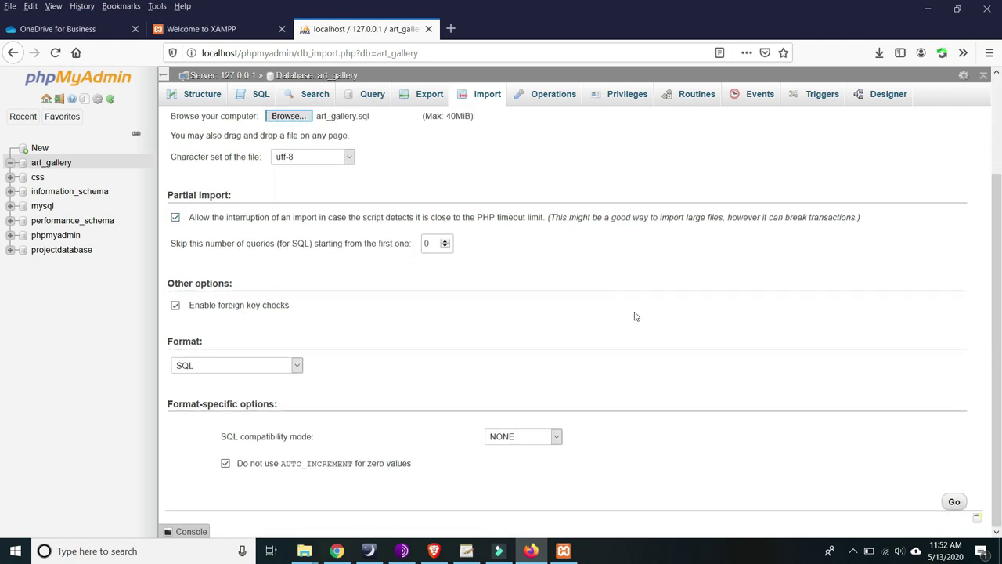
left_click(956, 502)
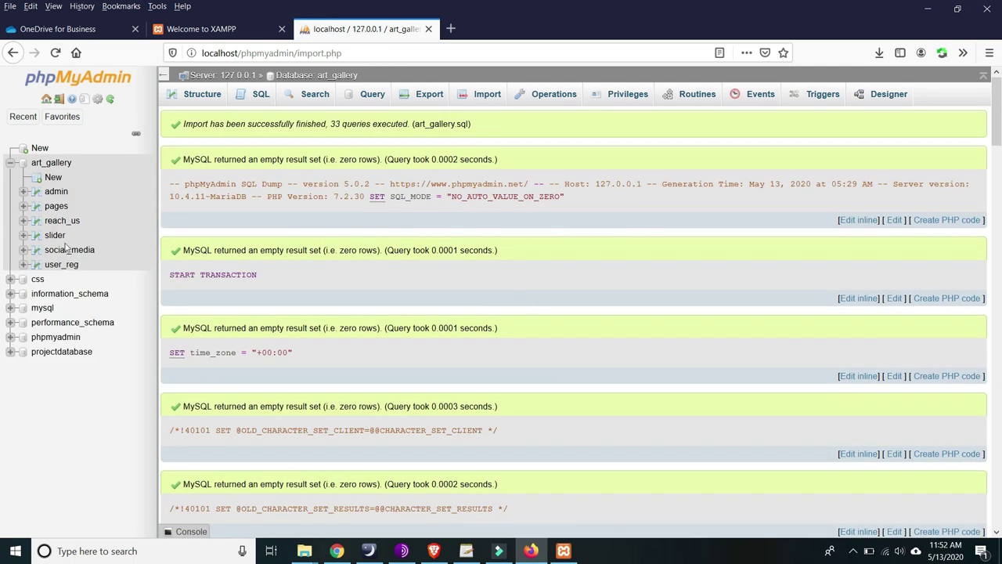
- Browse the admin table's single account row, then return to the XAMPP welcome tab
left_click(53, 191)
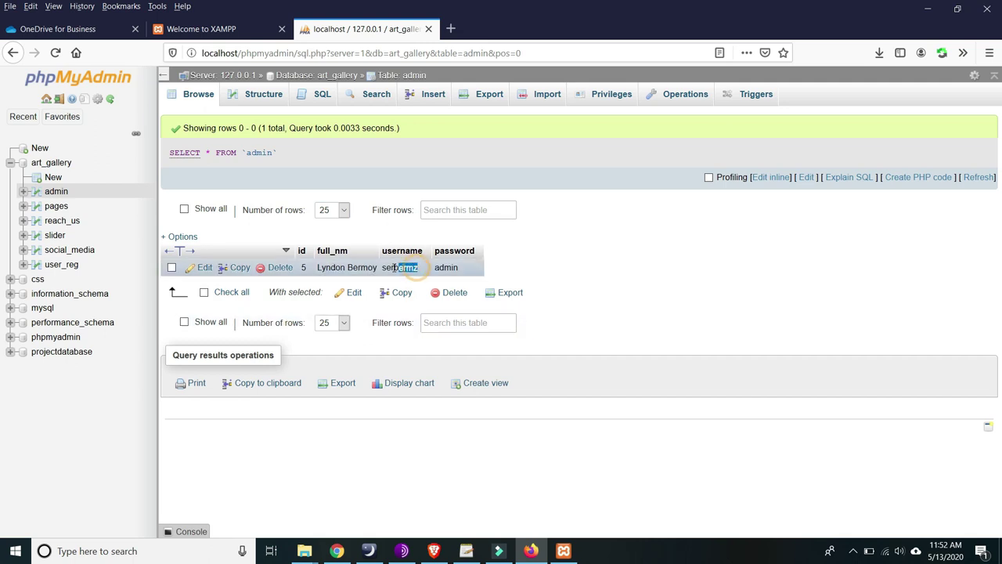
left_click(469, 272)
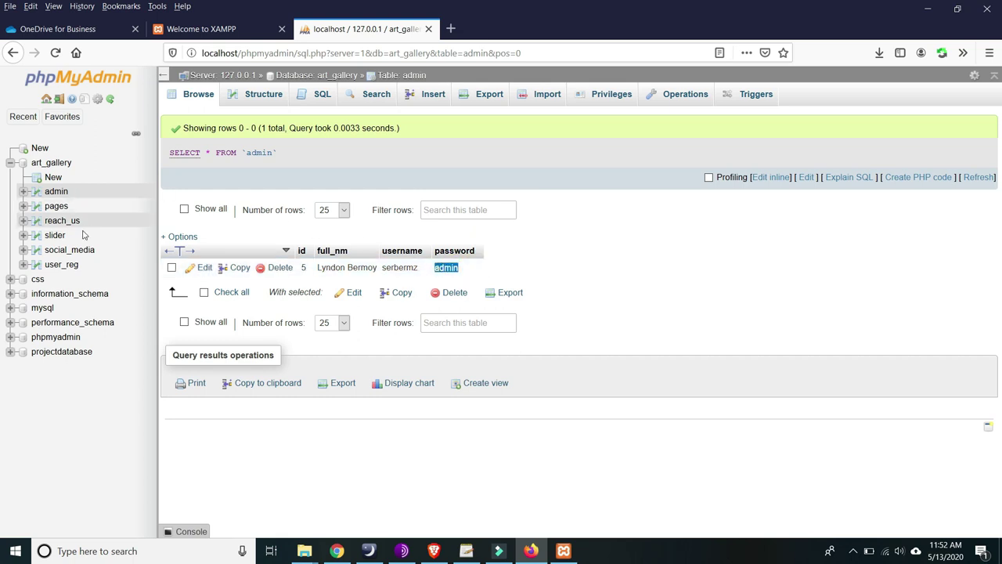
left_click(610, 317)
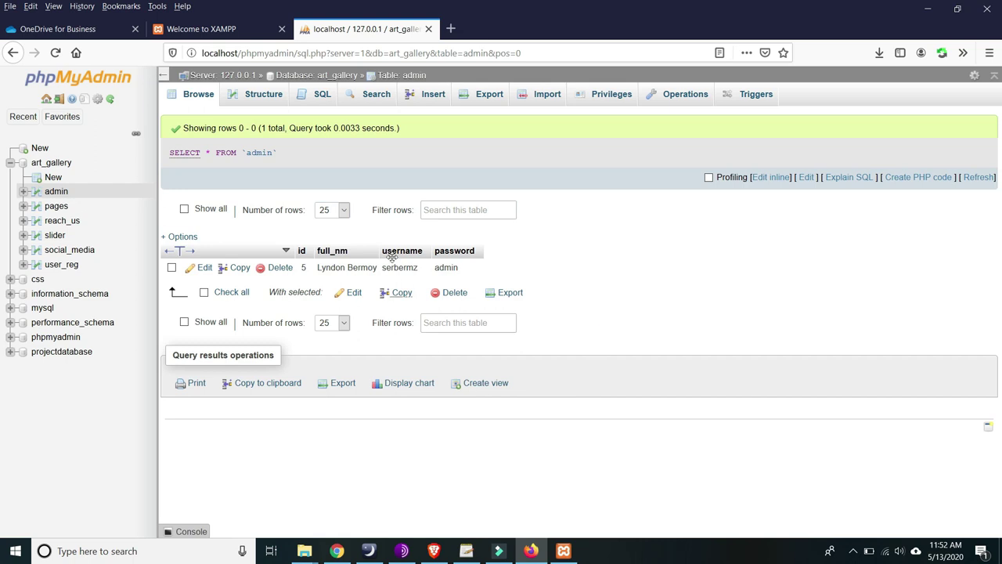
left_click(201, 29)
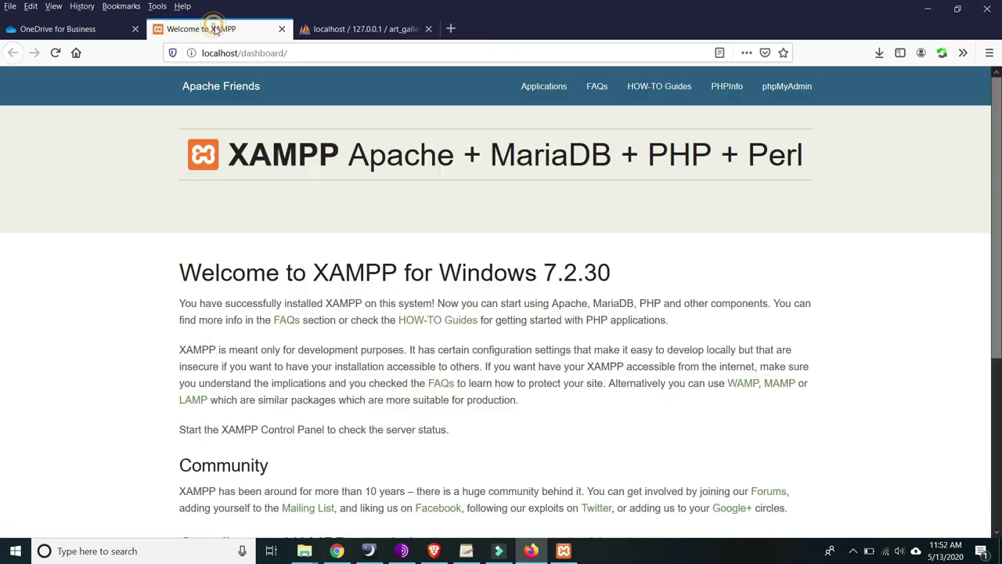
- Load the Art Gallery site at localhost/onlineartgallery/ in Firefox
left_click(329, 30)
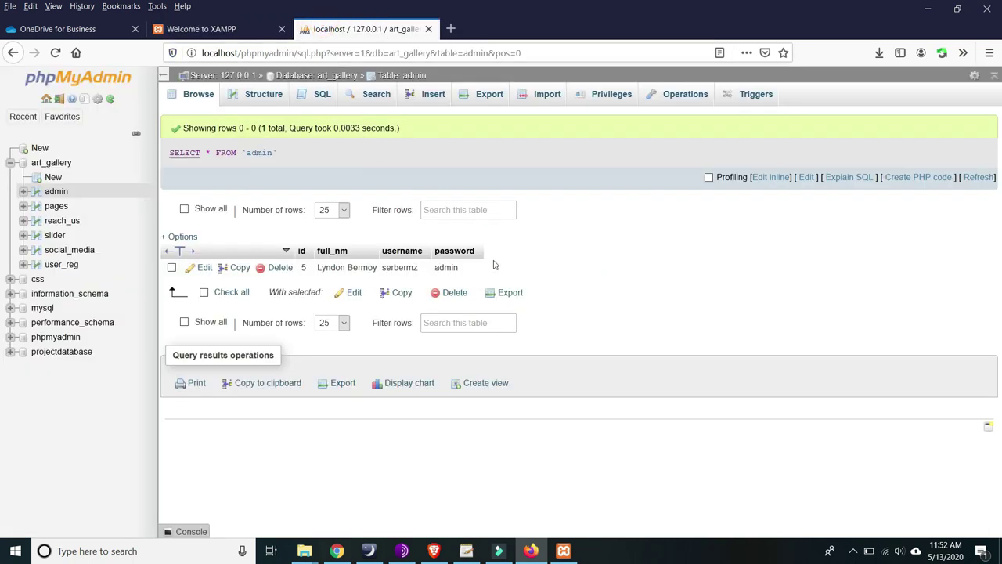
left_click(201, 28)
left_click_drag(299, 53, 243, 54)
left_click(78, 149)
left_click(300, 54)
type("onl")
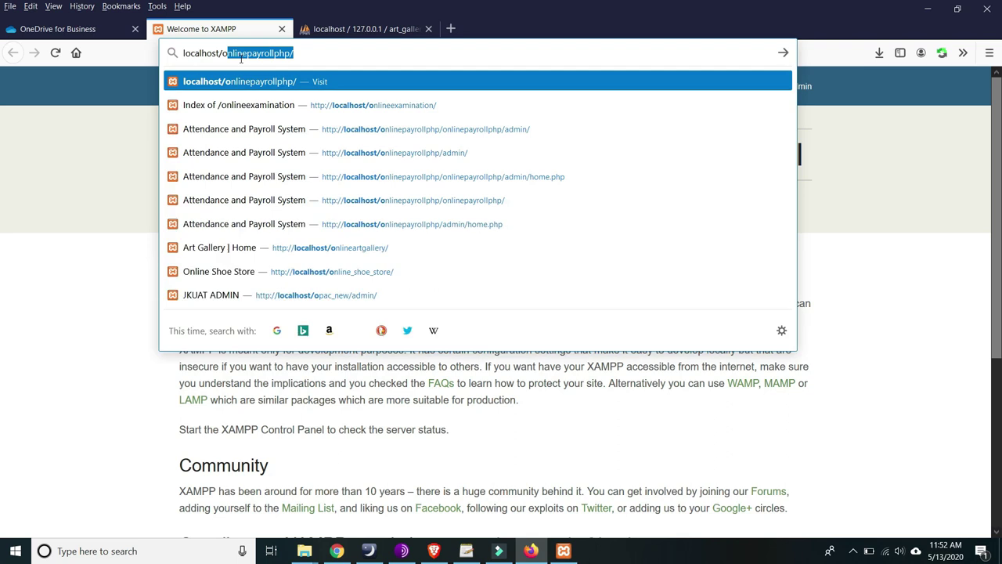
type("inea")
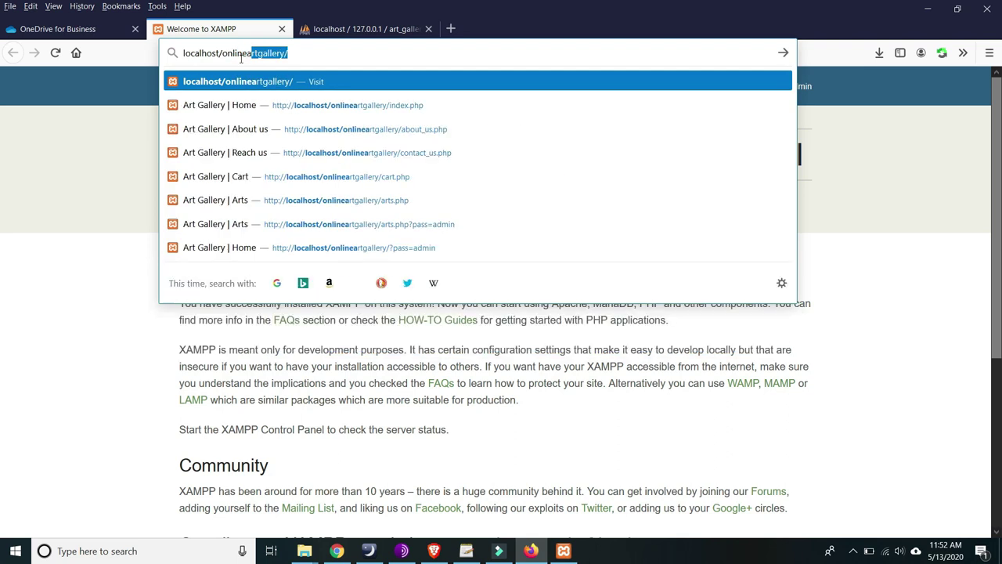
left_click(226, 81)
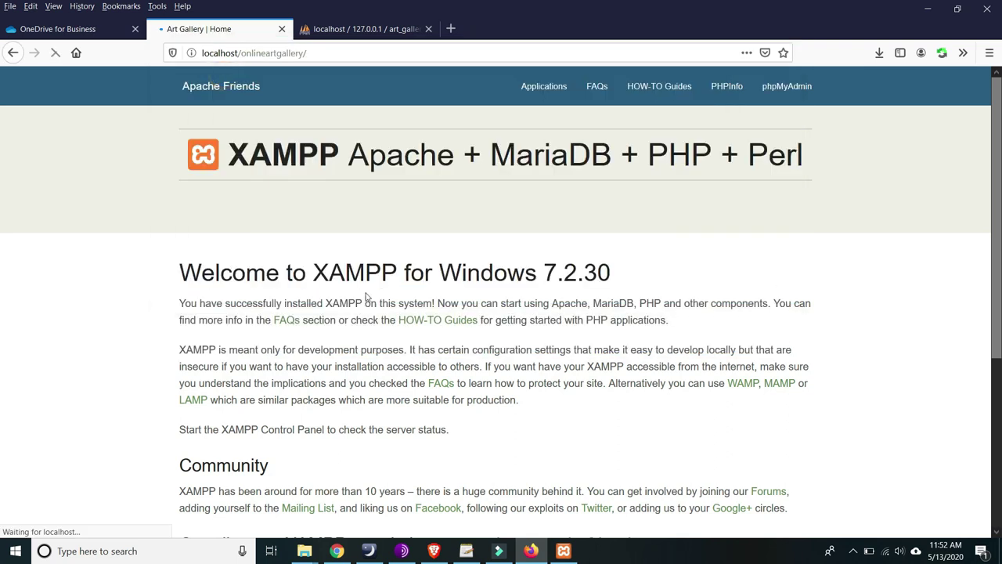
- Bring up the onlineartgallery project folder in File Explorer, then minimize it
left_click(305, 551)
left_click(513, 470)
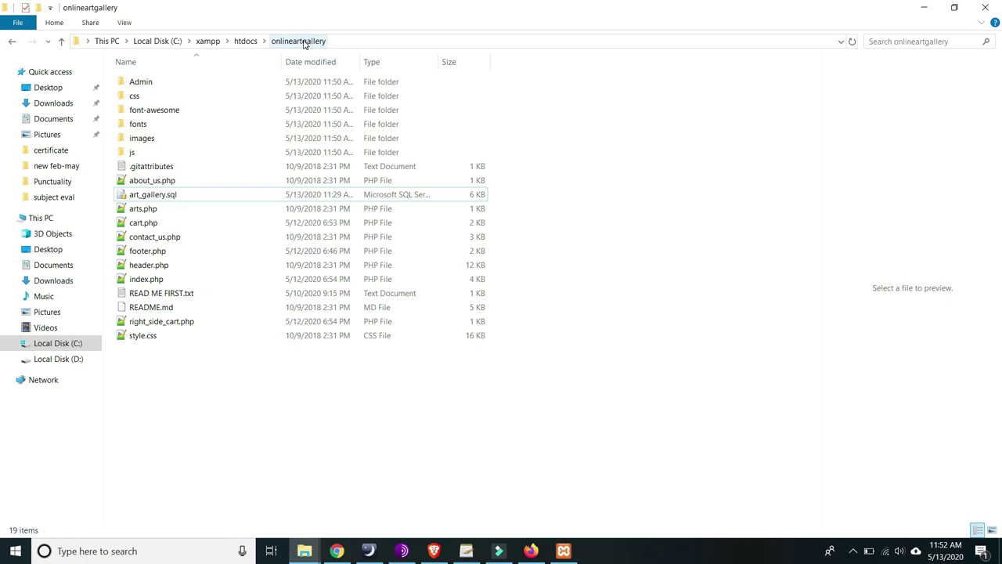
left_click(924, 7)
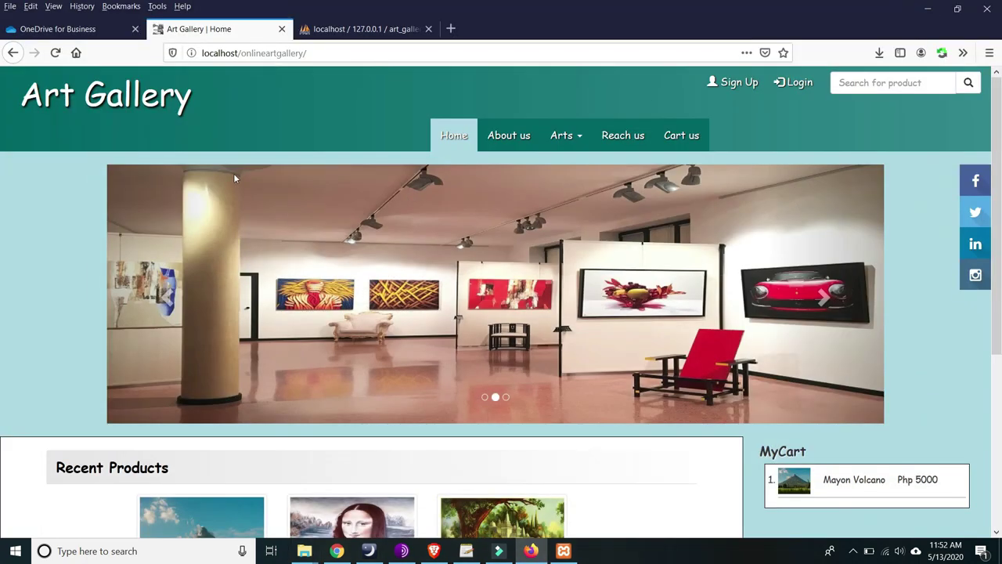
- Scroll through the home page's Recent Products and MyCart listing
scroll(251, 186, "down", 3)
scroll(251, 187, "up", 3)
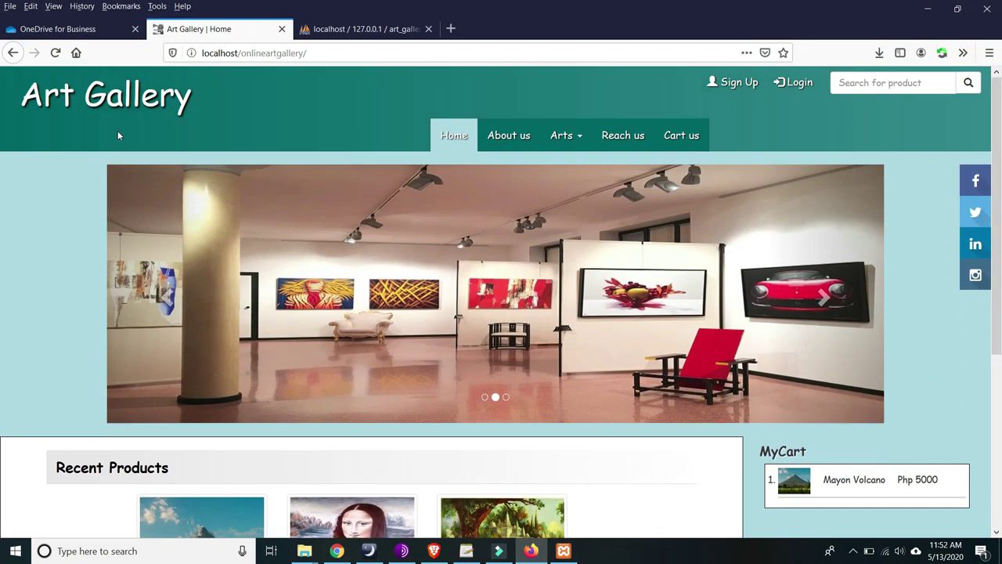
scroll(554, 215, "down", 4)
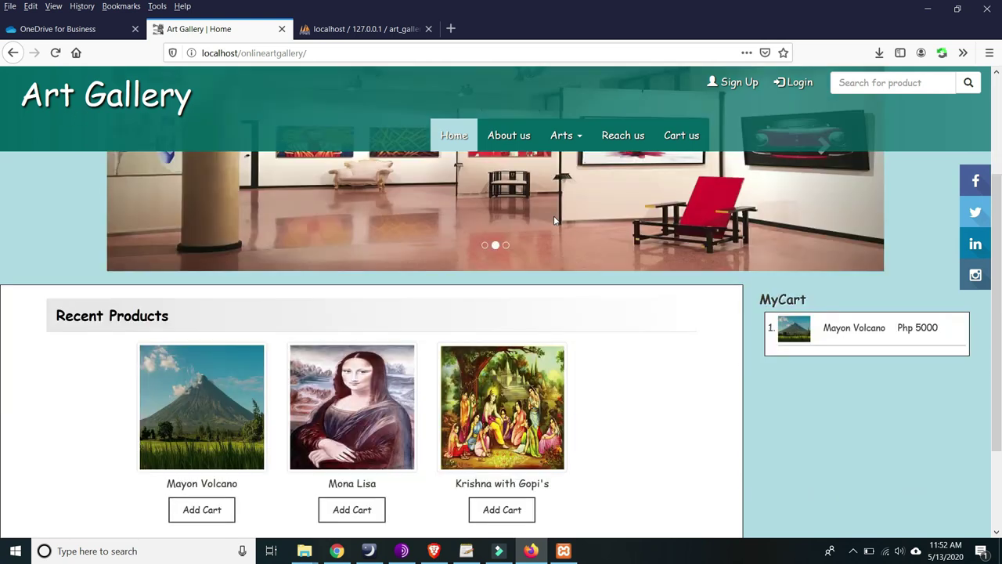
scroll(405, 243, "up", 4)
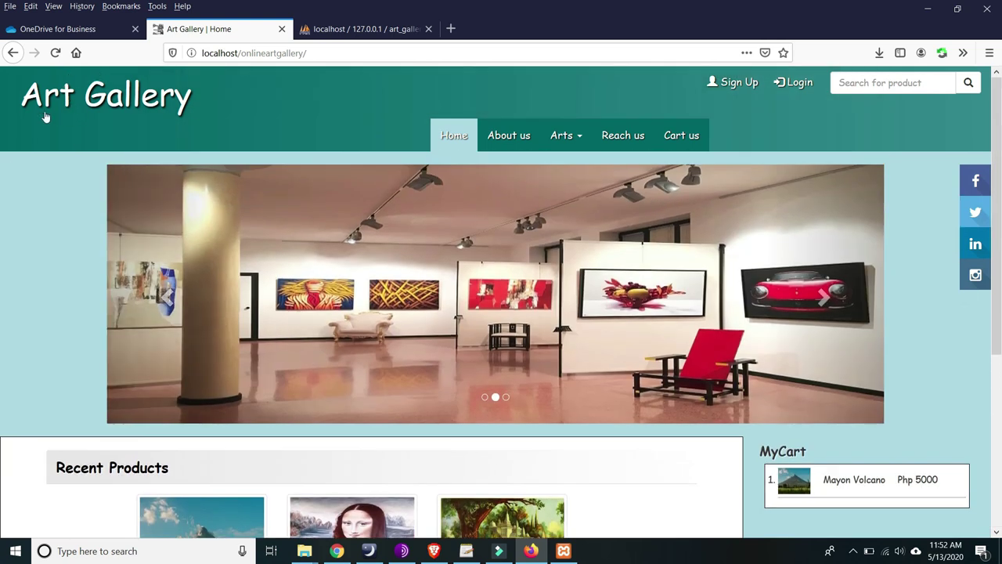
scroll(656, 235, "down", 4)
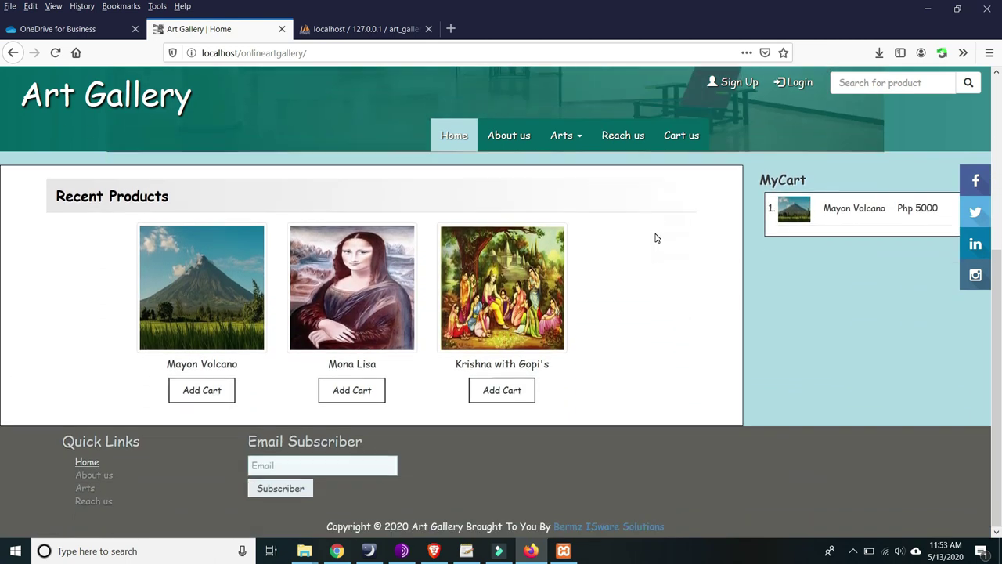
scroll(657, 238, "up", 4)
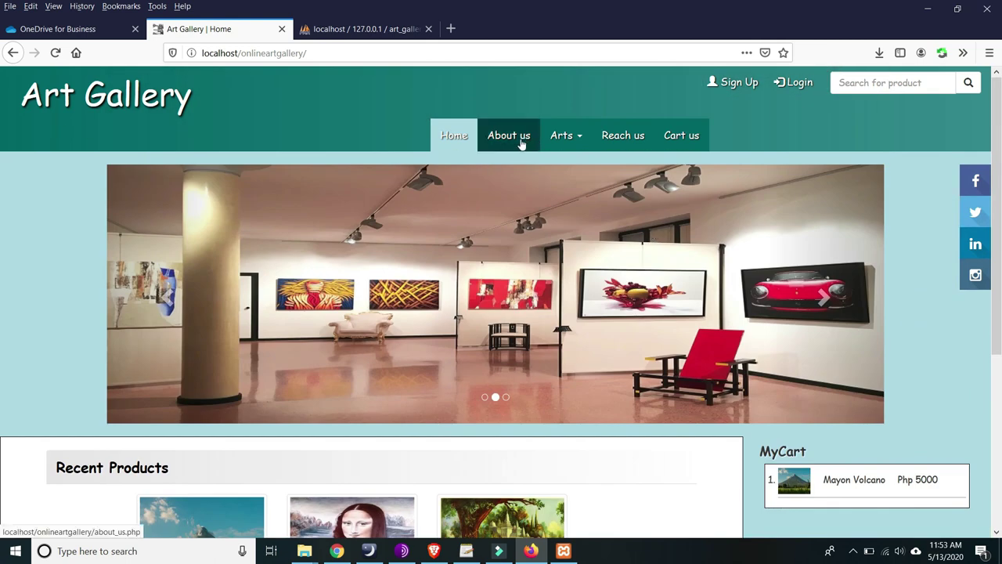
- Open and close the Arts categories dropdown, then scroll the home page again
left_click(574, 142)
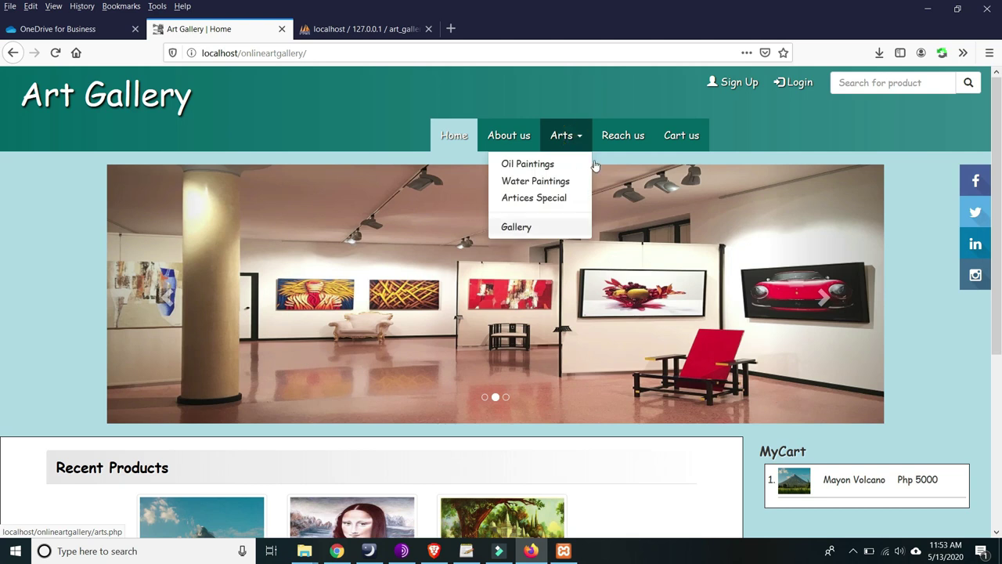
left_click(766, 118)
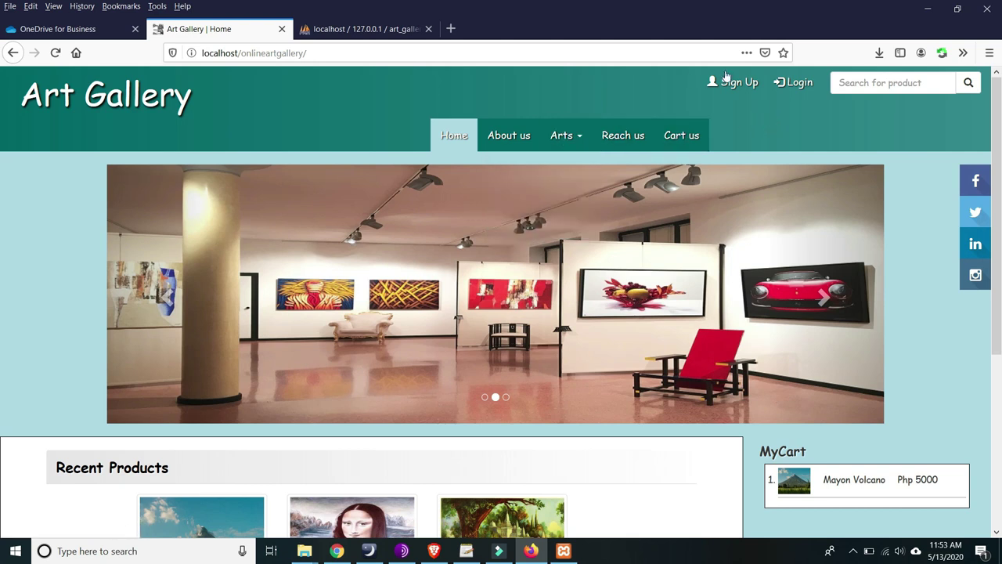
scroll(954, 200, "down", 3)
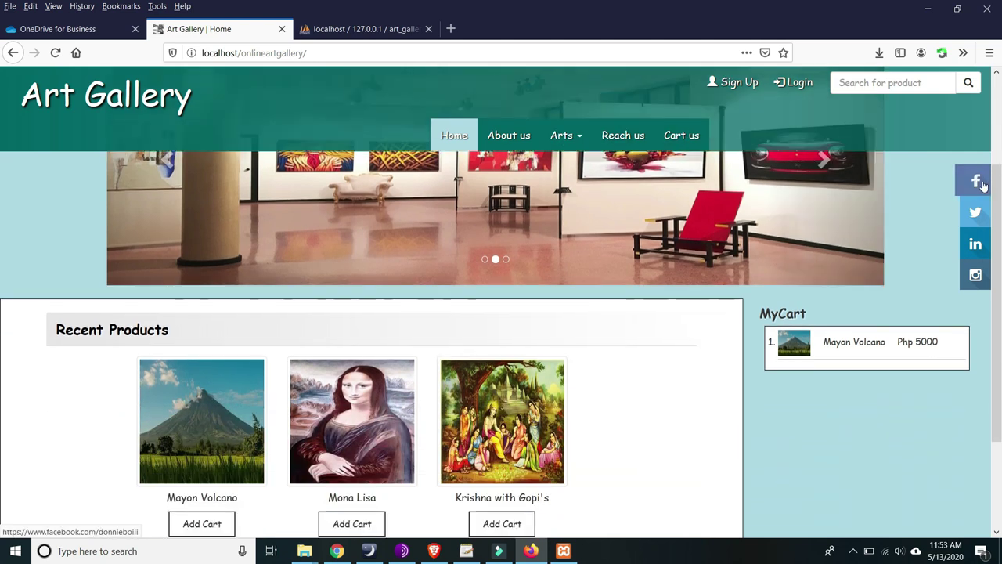
scroll(952, 212, "down", 3)
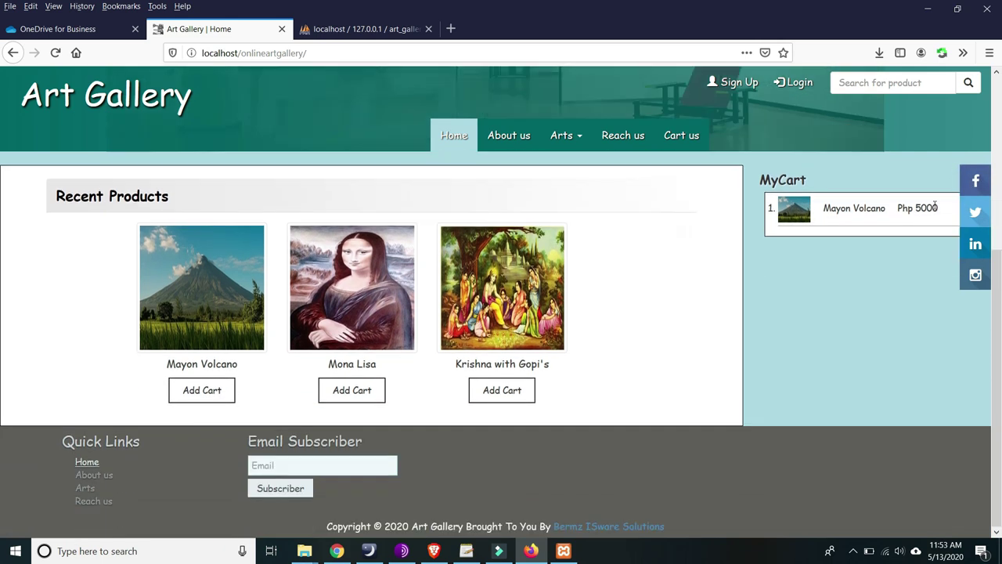
scroll(975, 235, "up", 5)
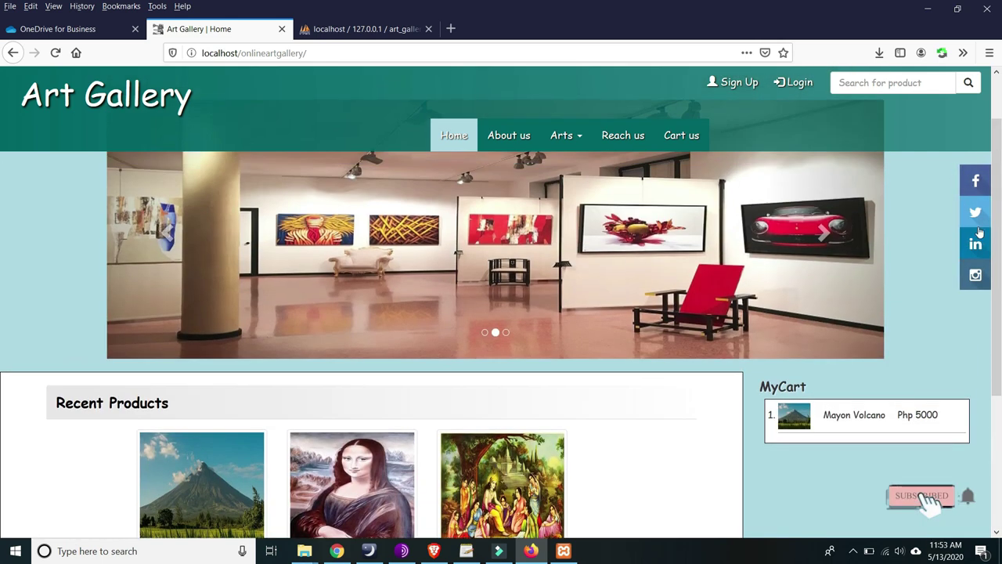
scroll(901, 212, "up", 2)
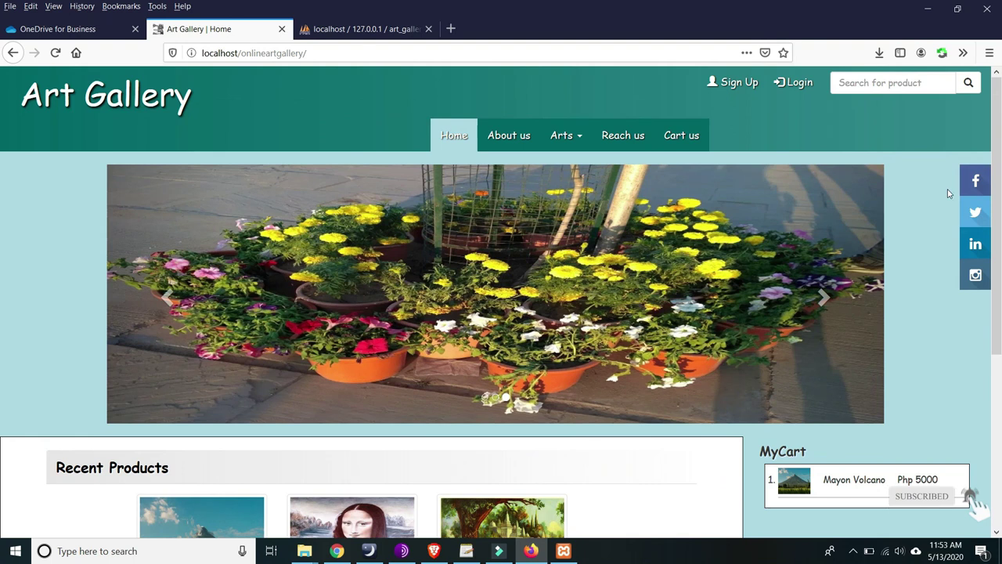
- Open the site's Facebook link in a new tab, view the profile, and close it
right_click(975, 176)
left_click(917, 145)
right_click(975, 176)
left_click(891, 181)
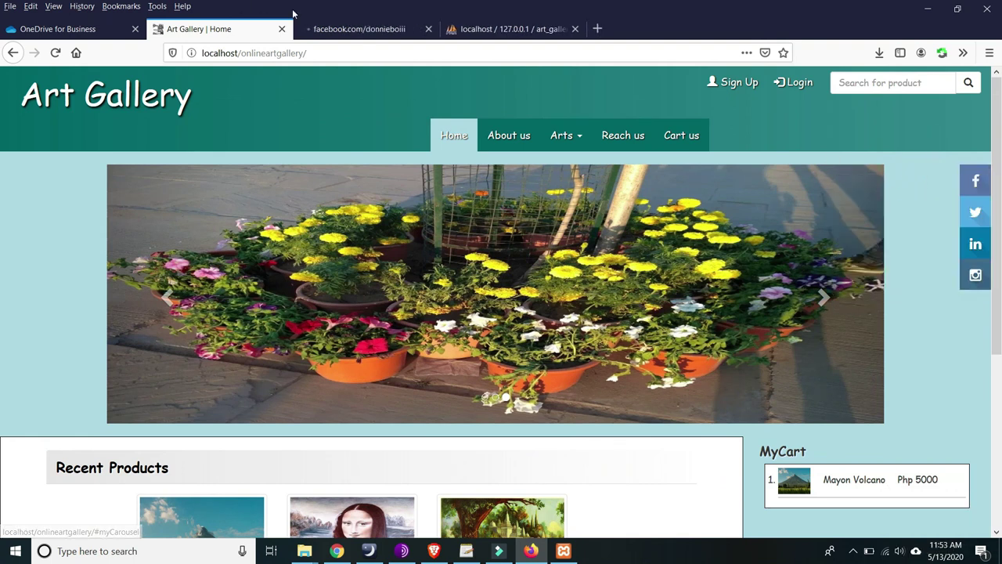
left_click(335, 29)
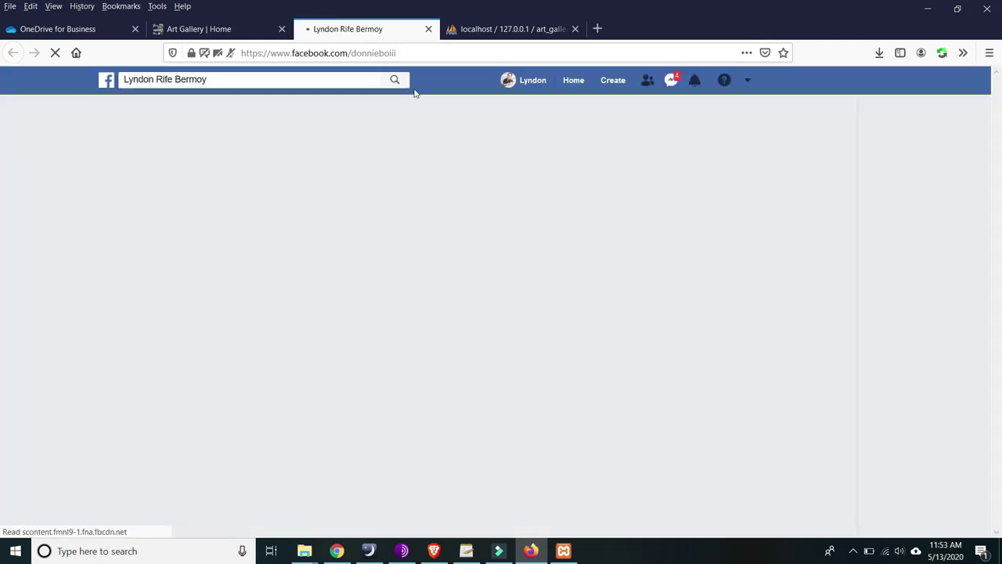
left_click(429, 30)
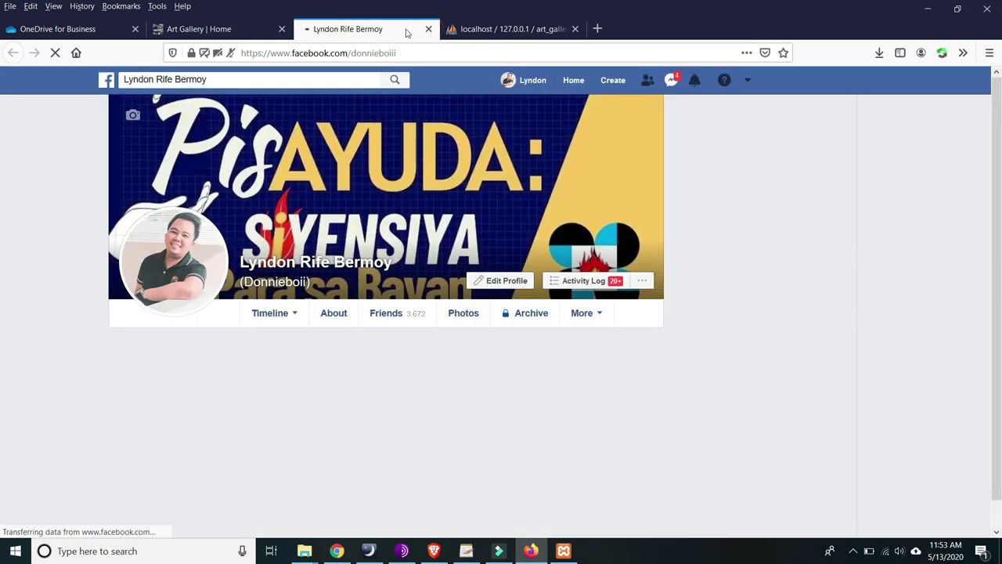
left_click(429, 29)
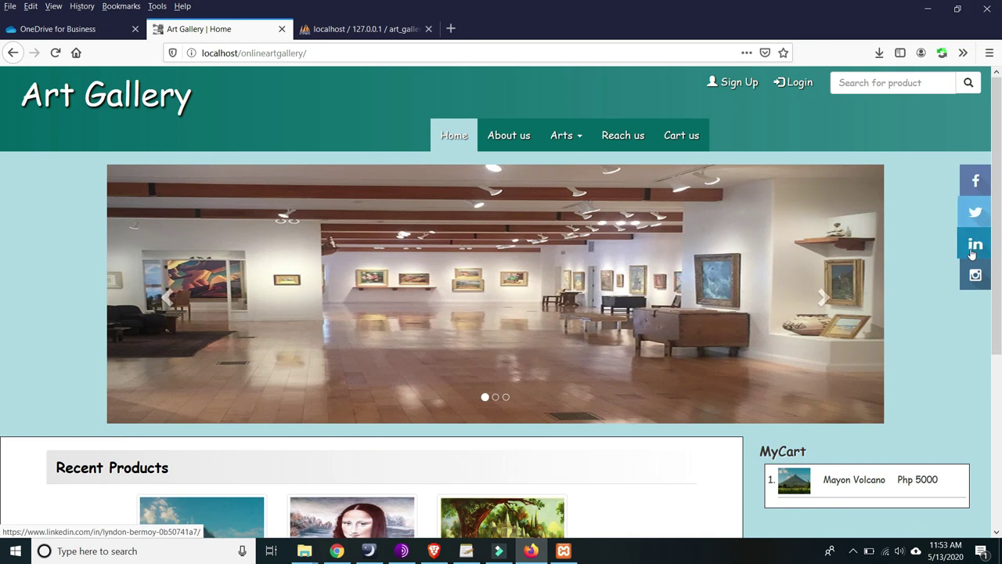
- Open the gallery's LinkedIn link in a new tab and scroll through the profile
right_click(972, 251)
left_click(929, 254)
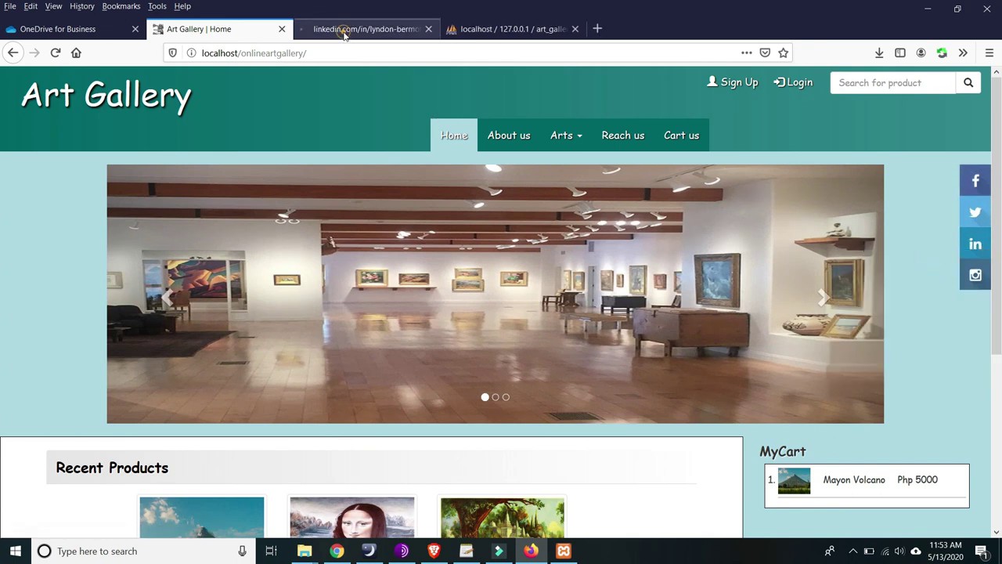
left_click(343, 31)
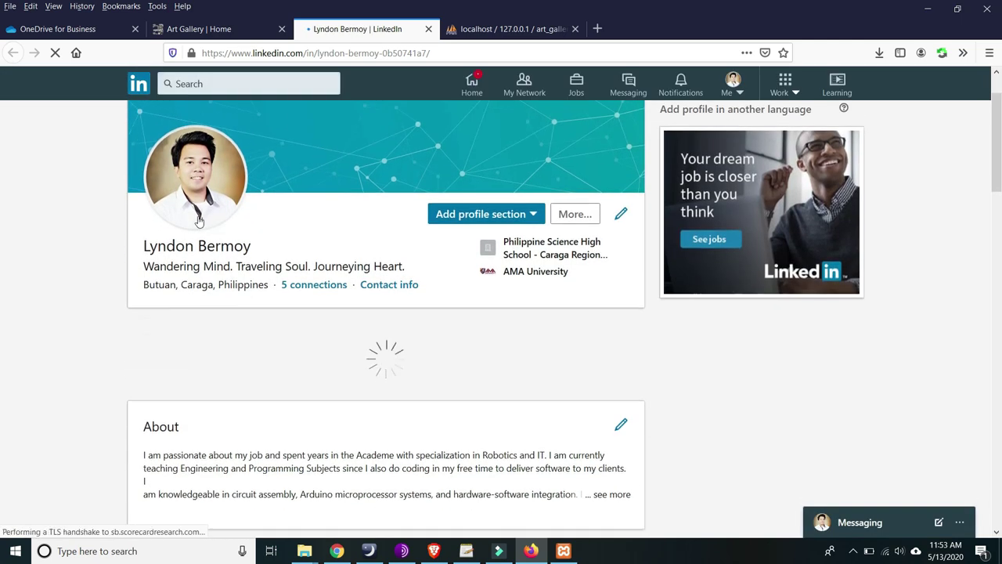
scroll(231, 250, "down", 4)
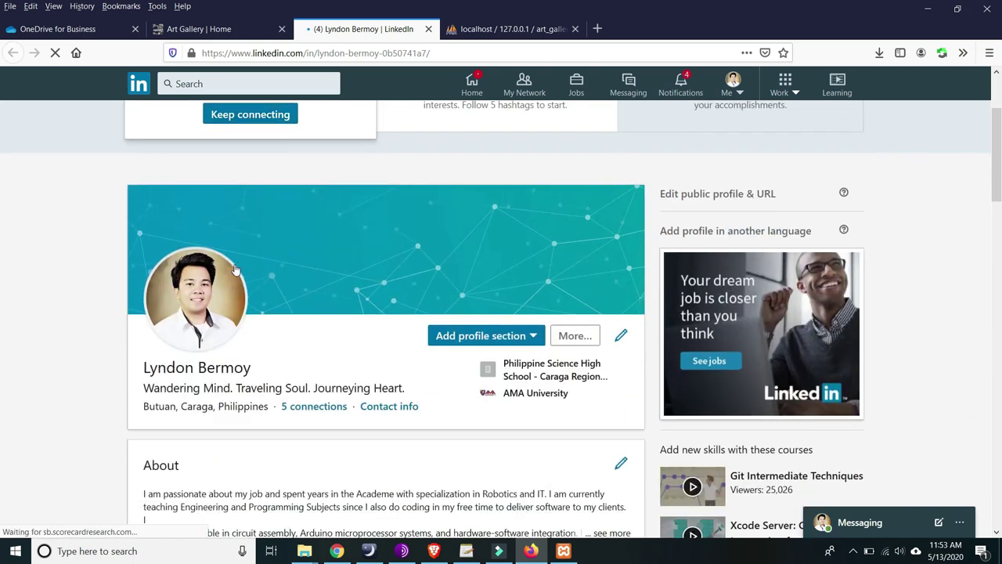
scroll(206, 235, "up", 2)
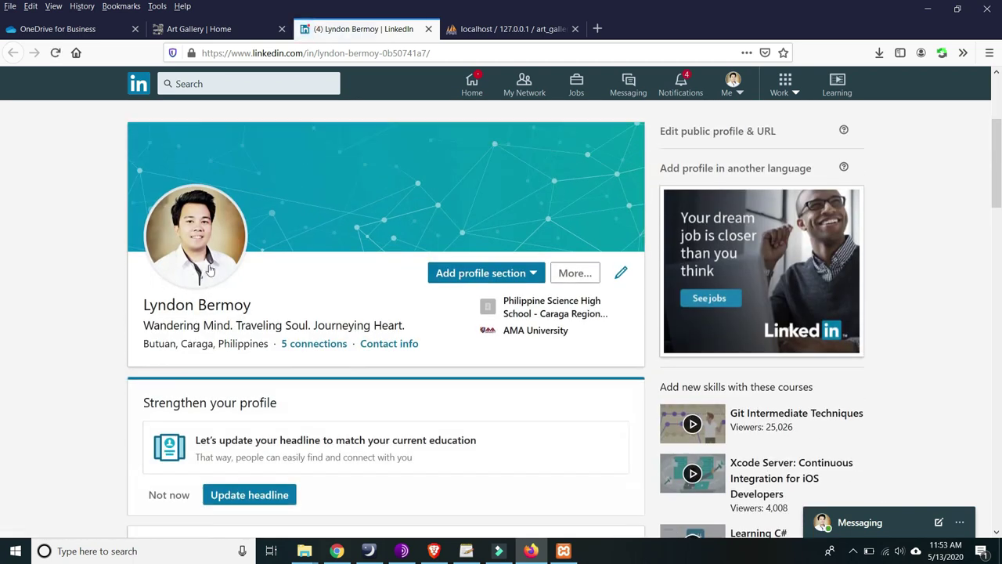
scroll(194, 235, "down", 1)
scroll(235, 251, "up", 2)
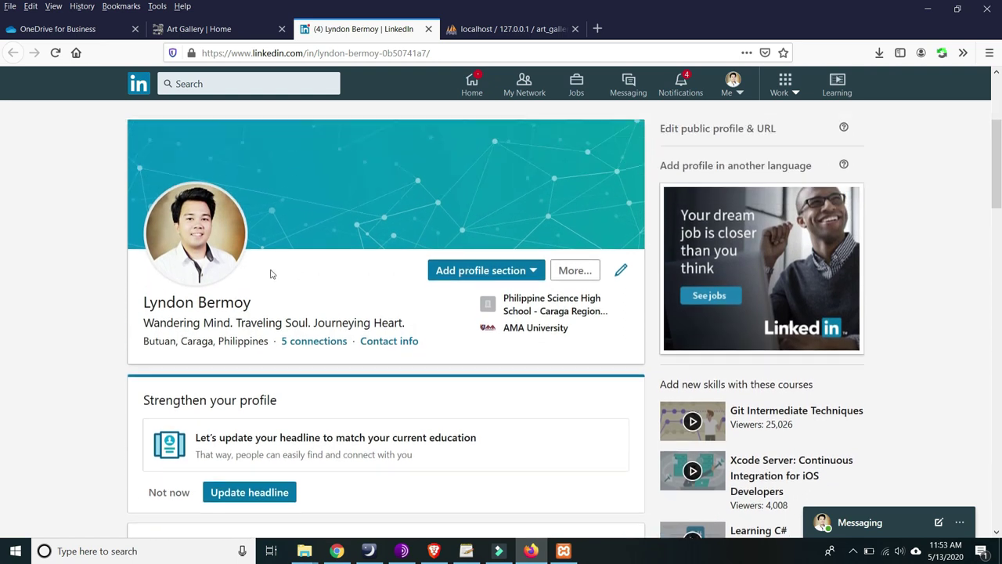
scroll(425, 75, "up", 1)
- Select the profile part of the LinkedIn address, then close the LinkedIn tab
left_click(335, 53)
left_click(308, 53)
key("shift+End")
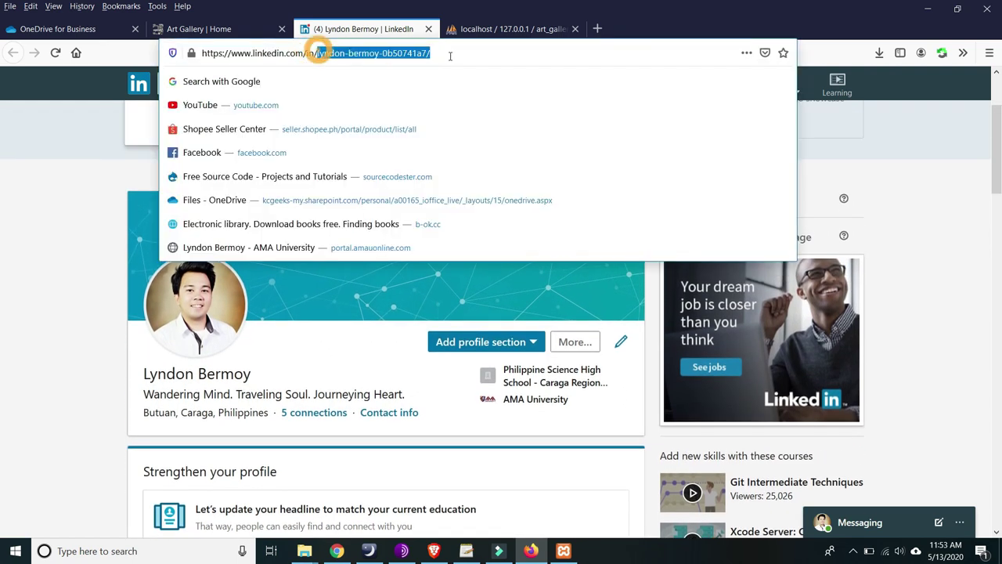
left_click(75, 276)
scroll(81, 268, "down", 1)
scroll(80, 262, "down", 5)
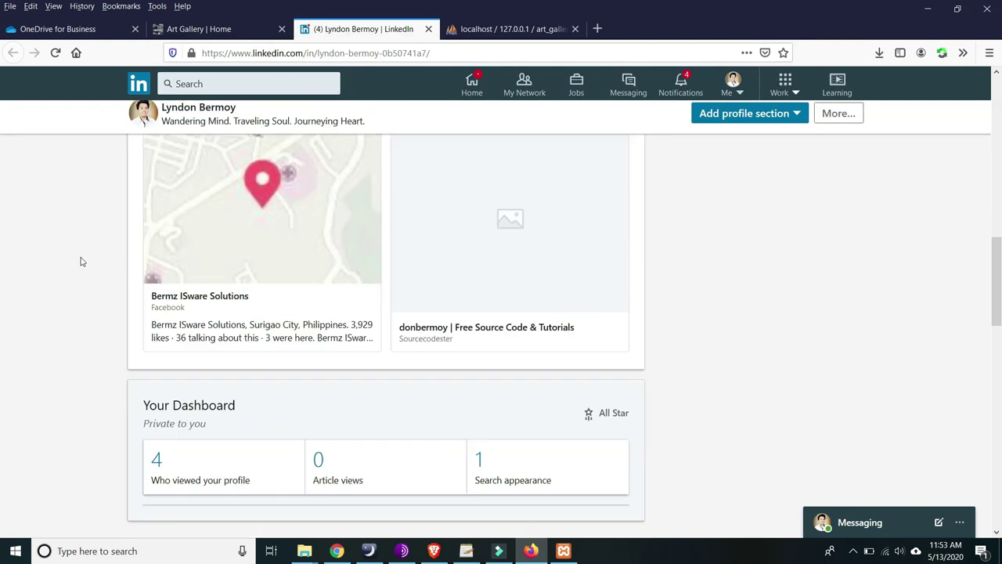
scroll(80, 260, "up", 3)
left_click(232, 31)
left_click(360, 29)
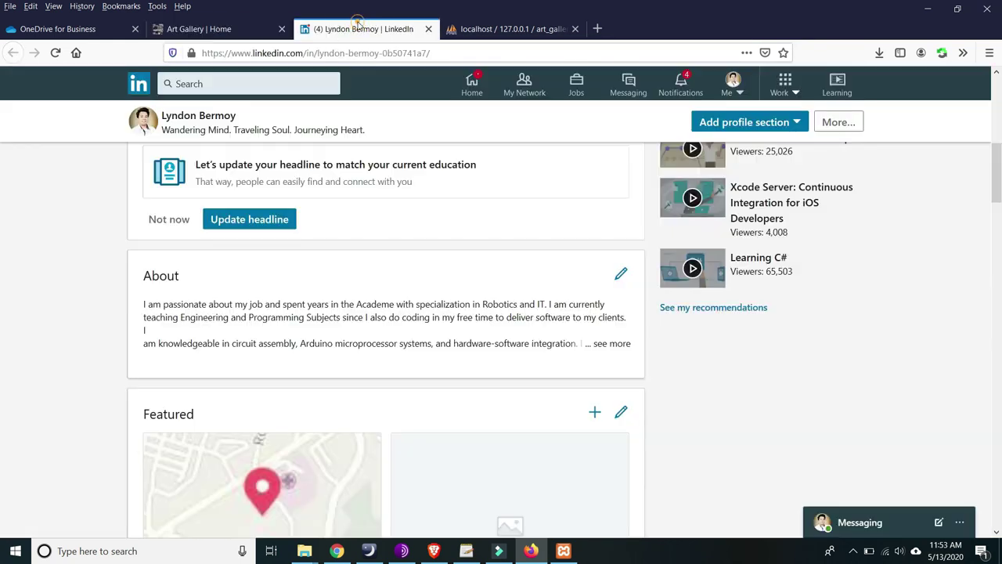
left_click(428, 29)
left_click(206, 29)
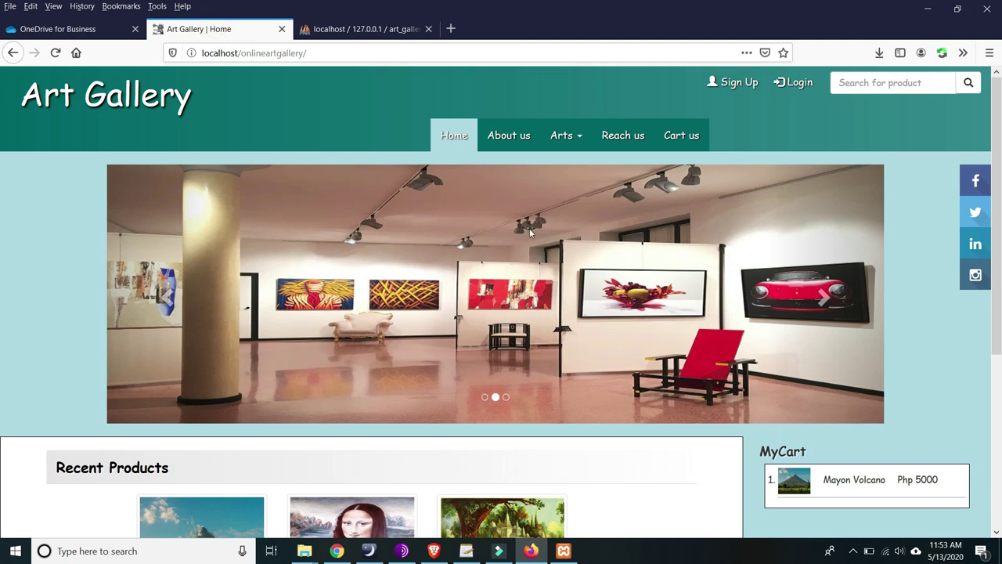
scroll(530, 232, "down", 3)
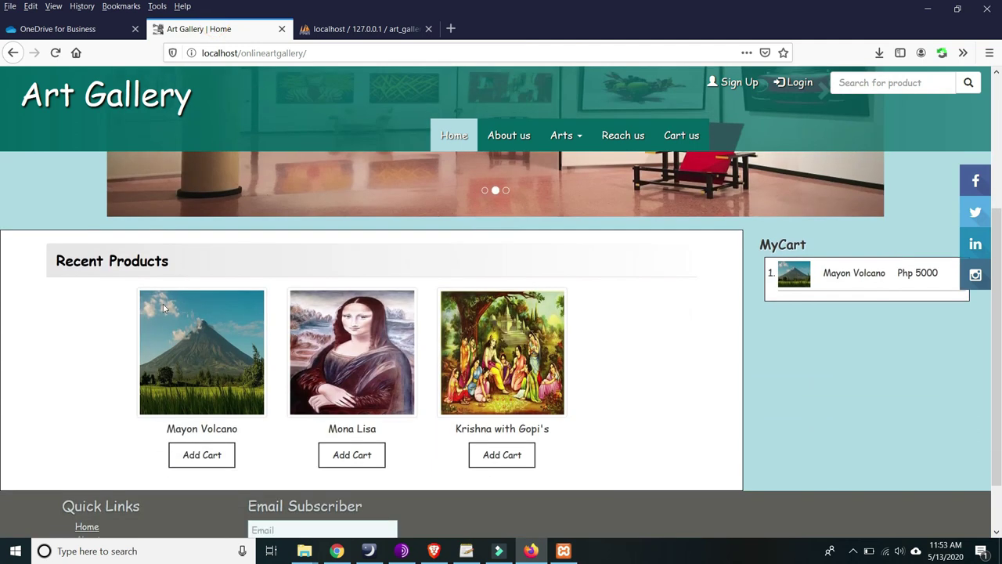
scroll(172, 294, "down", 1)
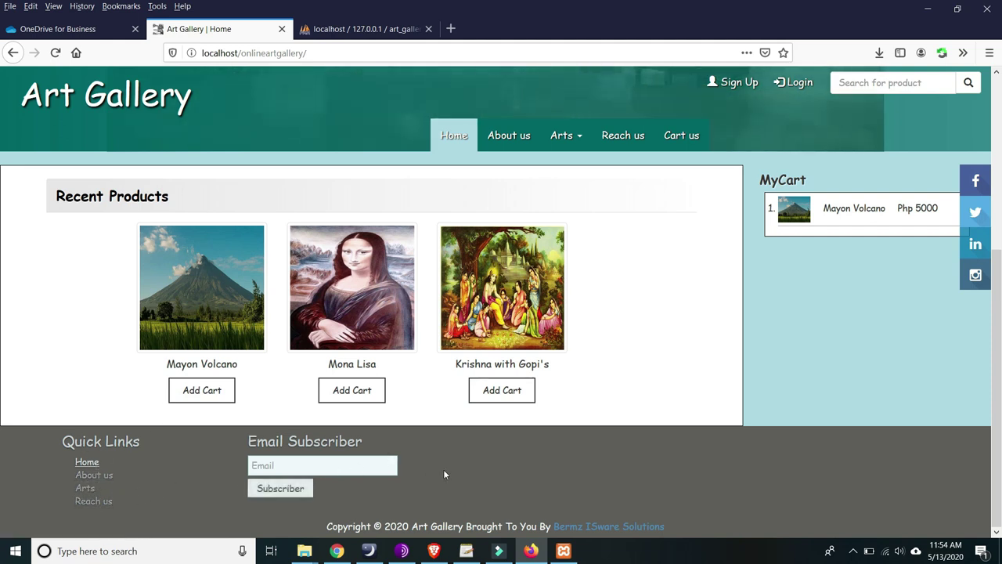
right_click(597, 530)
left_click(596, 415)
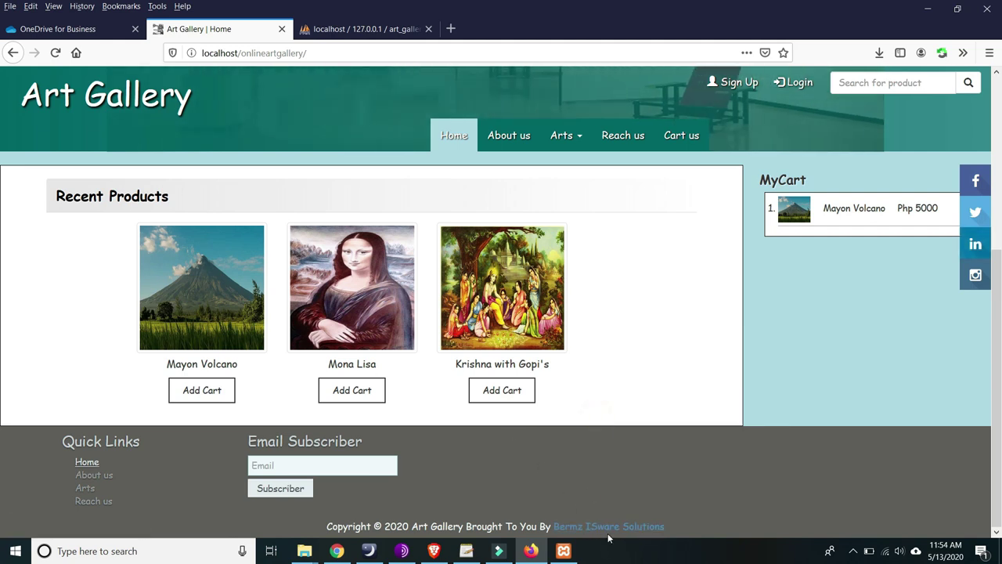
scroll(752, 406, "up", 4)
scroll(762, 329, "down", 2)
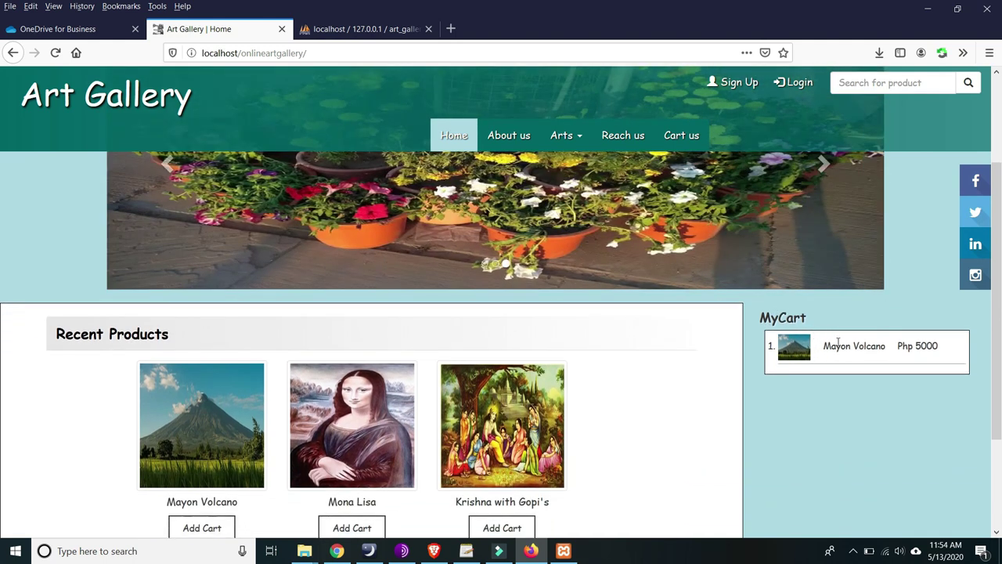
double_click(928, 347)
scroll(777, 293, "up", 3)
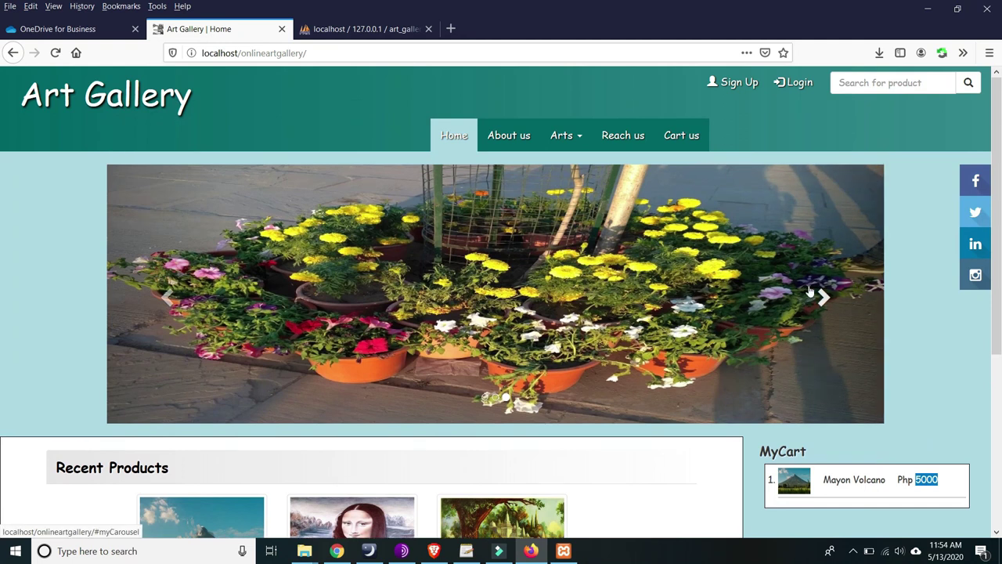
left_click(819, 294)
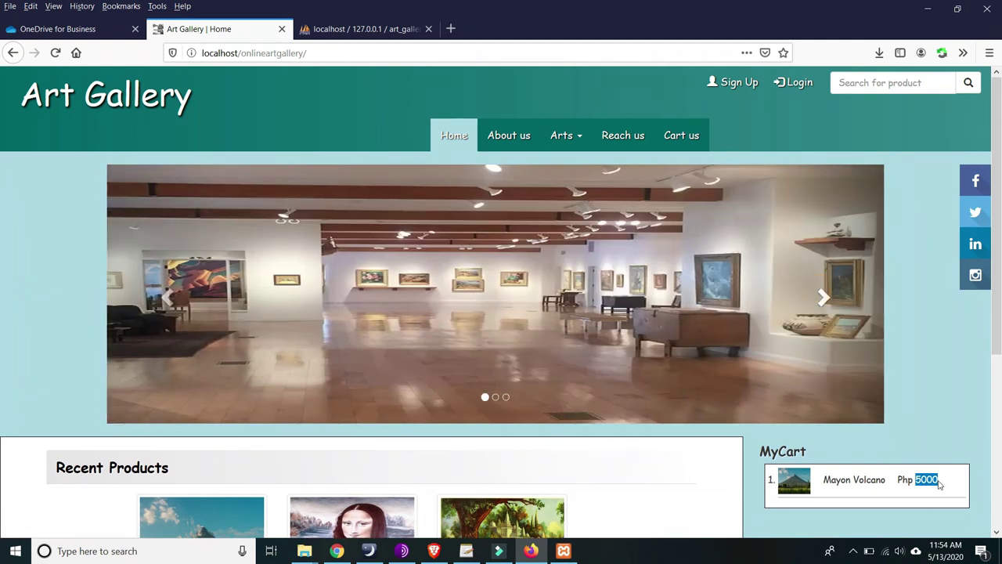
left_click(826, 310)
left_click(824, 304)
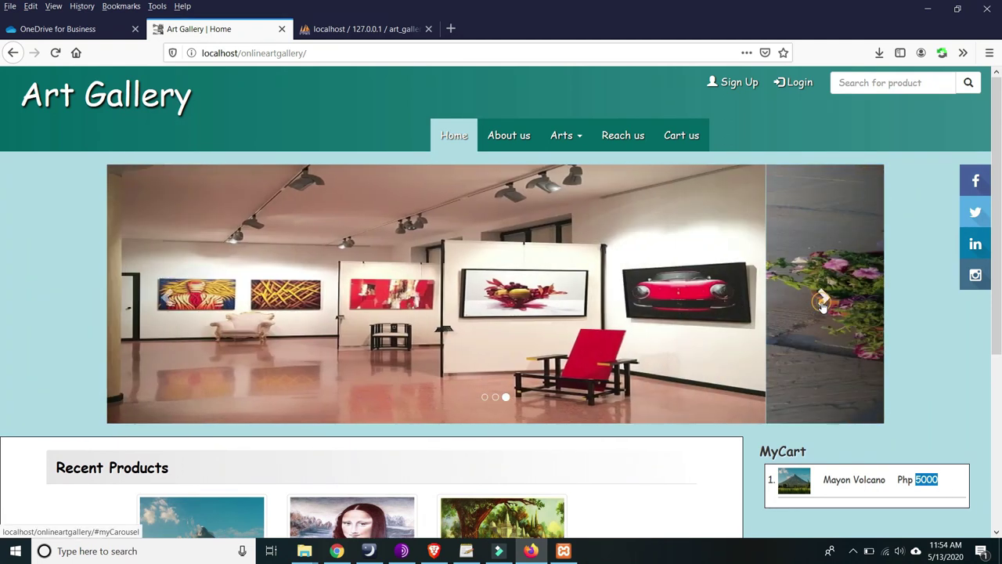
scroll(737, 135, "down", 5)
scroll(743, 81, "up", 5)
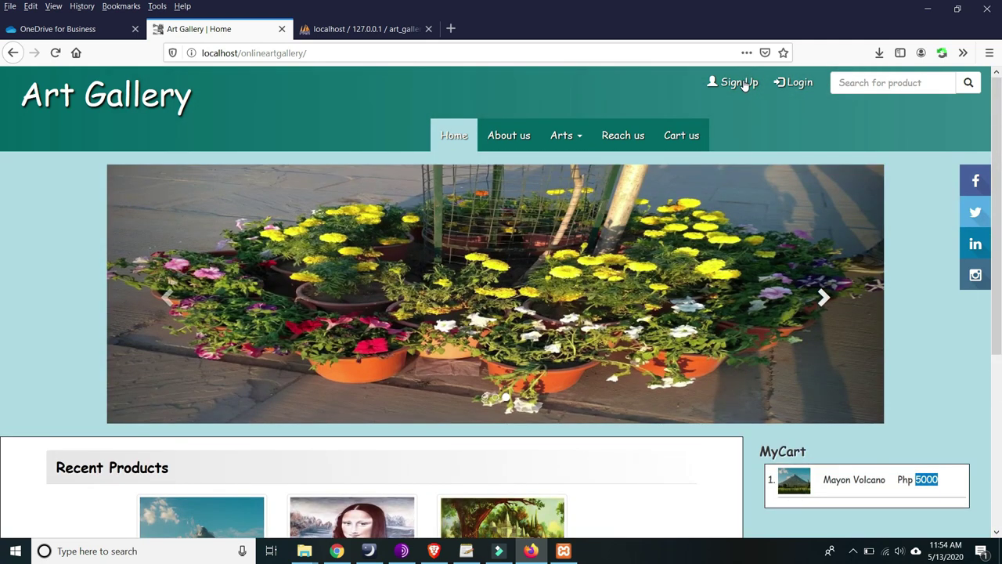
- Open the New Registration form and enter the new user's first name
left_click(729, 82)
scroll(405, 181, "down", 1)
scroll(522, 152, "up", 1)
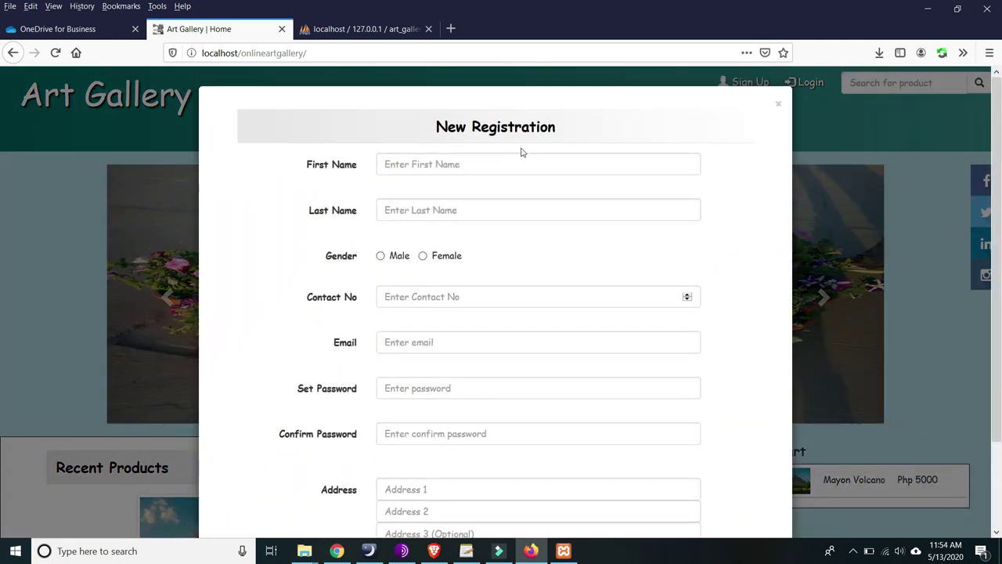
left_click(420, 162)
scroll(365, 188, "down", 2)
scroll(365, 188, "up", 2)
left_click(444, 166)
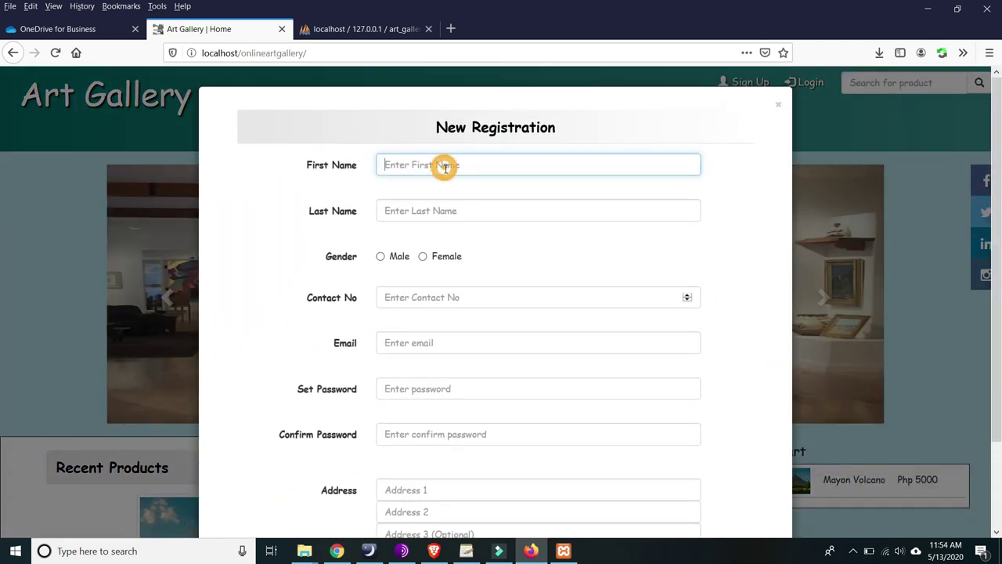
type("Jonag")
key("BackSpace")
type("h")
- Set the gender to Female and enter the contact number
left_click(442, 210)
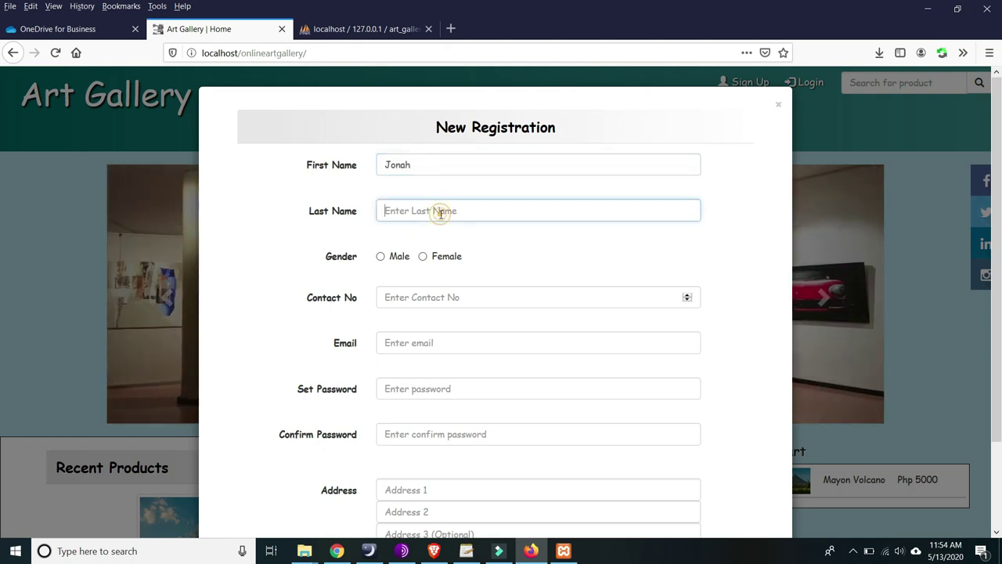
left_click(423, 256)
scroll(468, 289, "down", 2)
left_click(454, 222)
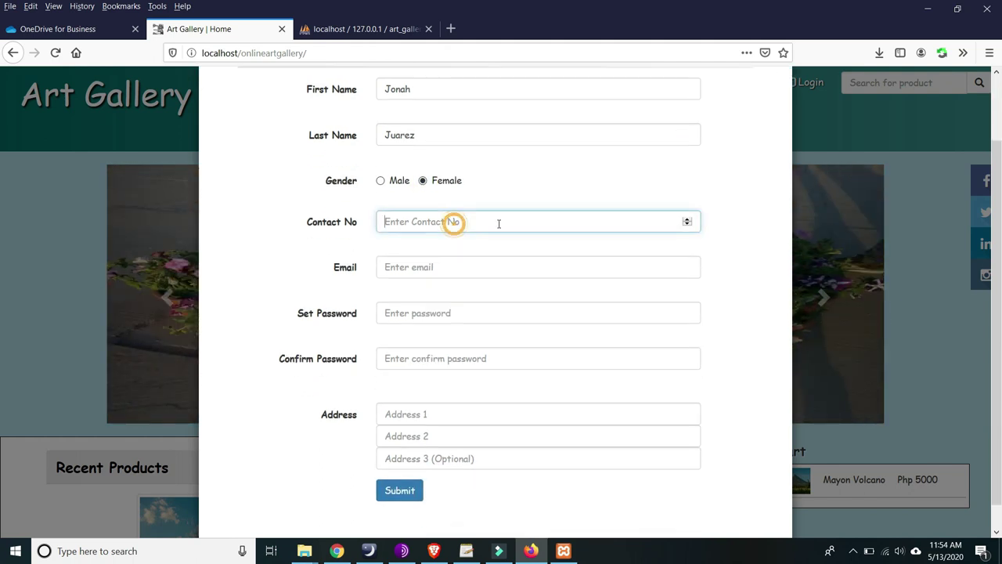
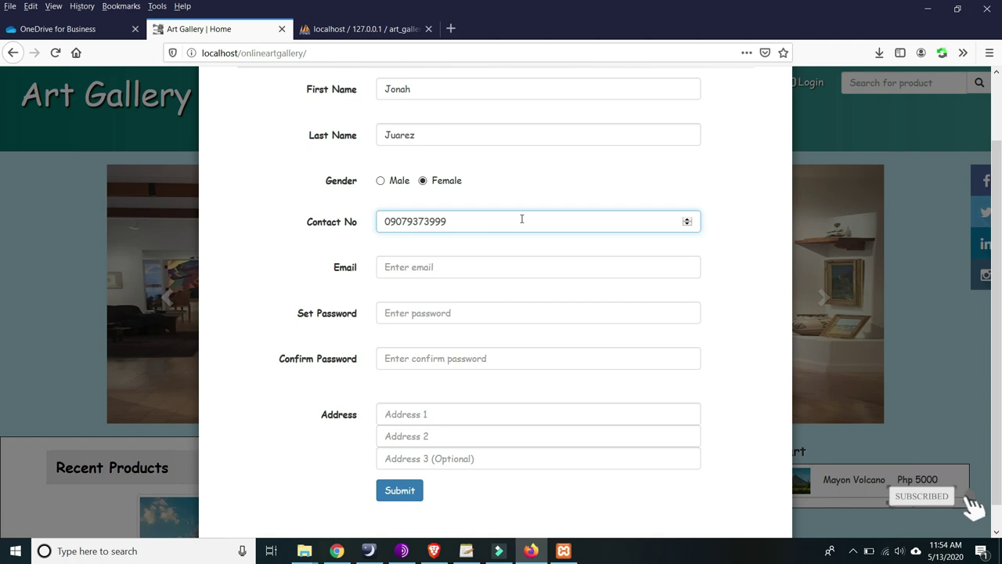
- Fill the email from the saved login and type the account password
left_click(442, 266)
type("j")
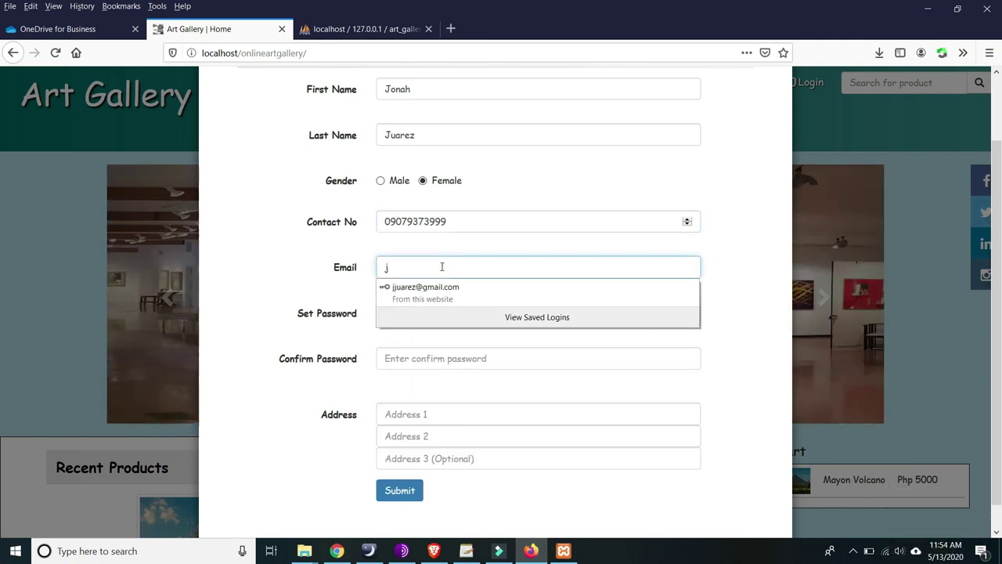
left_click(407, 288)
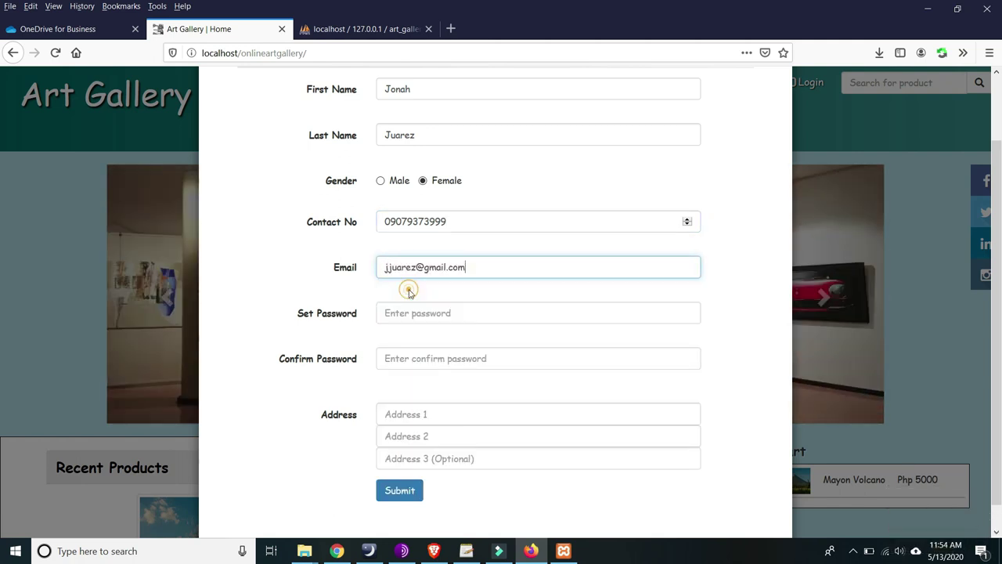
key("Tab")
type("a")
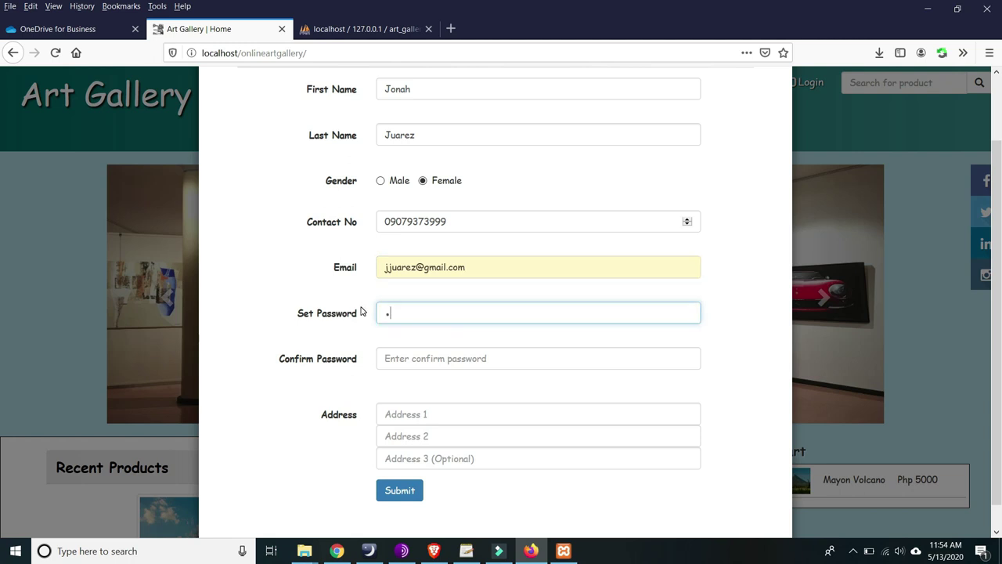
type("dmin")
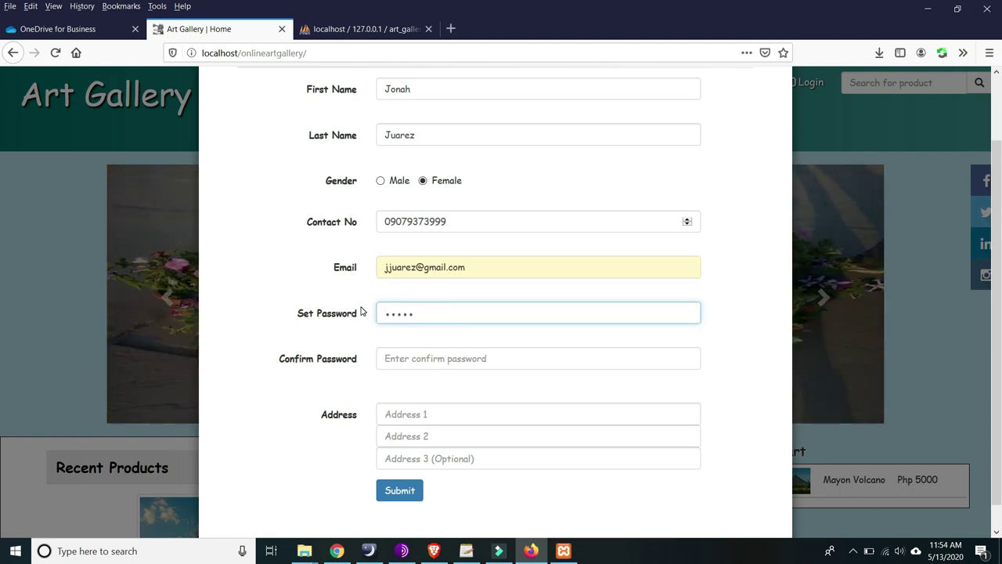
- Fill in Confirm Password and the Address 1 line, then submit the registration
scroll(422, 310, "down", 1)
left_click(413, 333)
left_click(415, 339)
type("a")
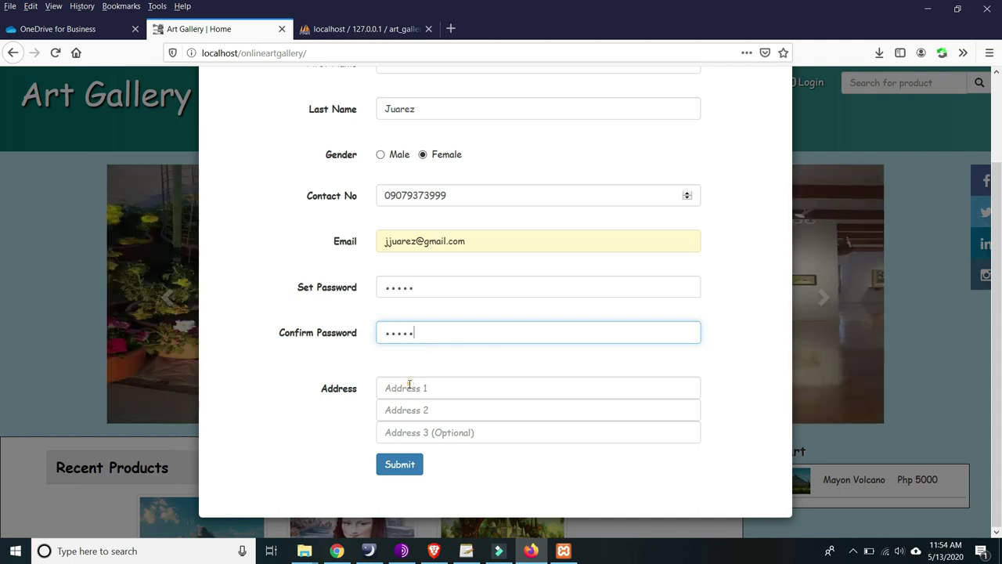
left_click(410, 384)
type("surigao")
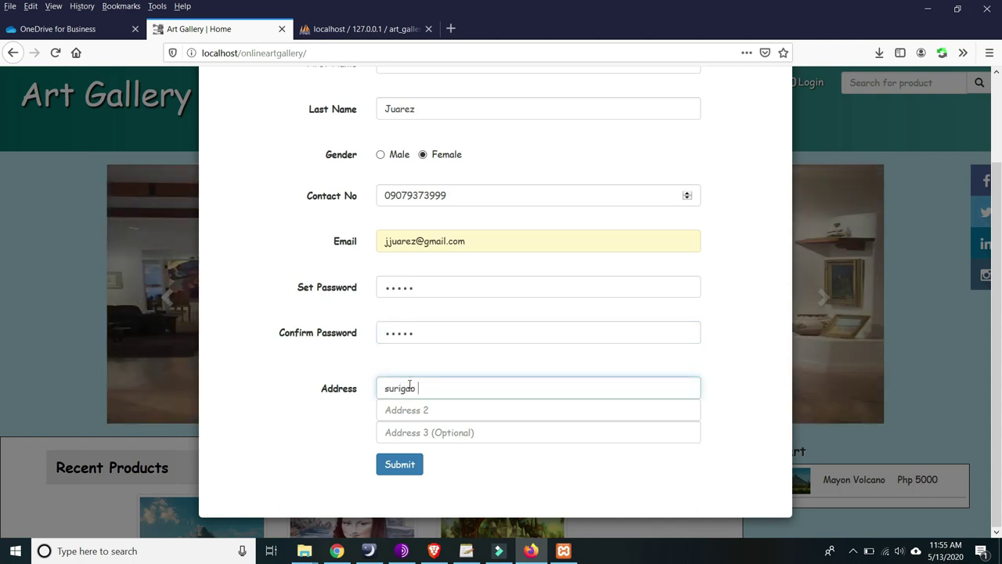
type(" city, philippines")
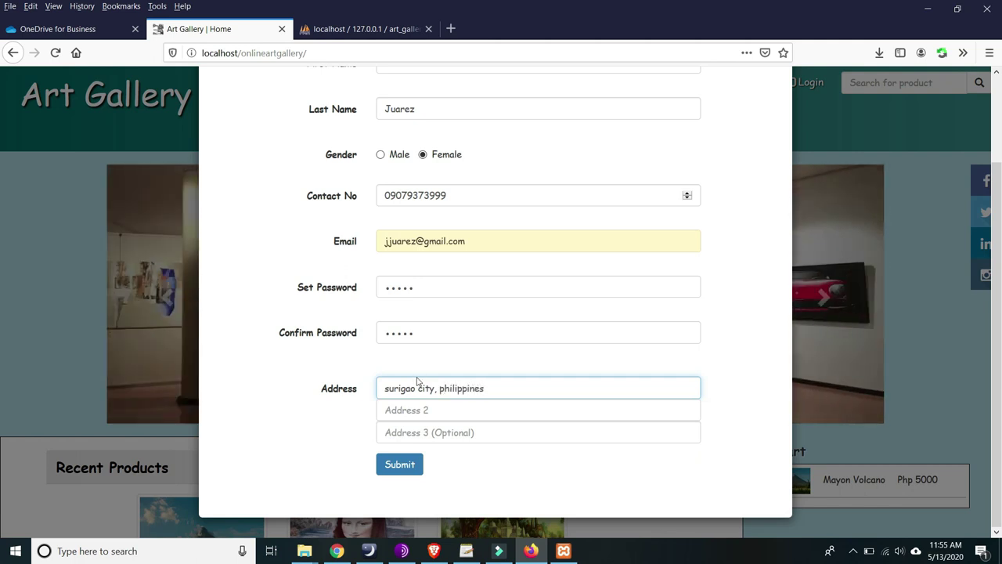
scroll(459, 188, "up", 2)
scroll(459, 208, "down", 2)
left_click(401, 464)
- Scroll the home page and go to the About us page
scroll(498, 292, "down", 3)
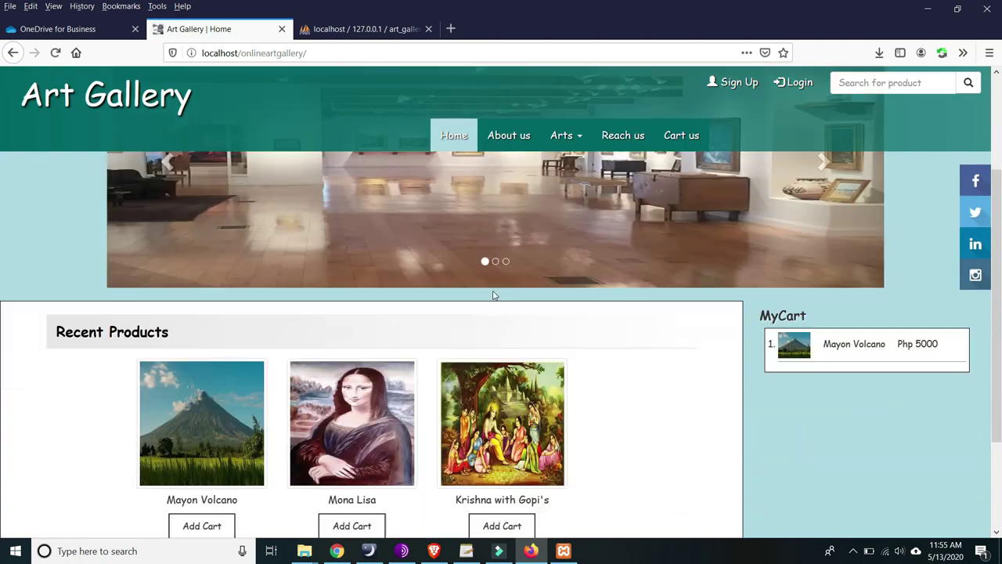
scroll(502, 282, "up", 3)
scroll(612, 247, "down", 3)
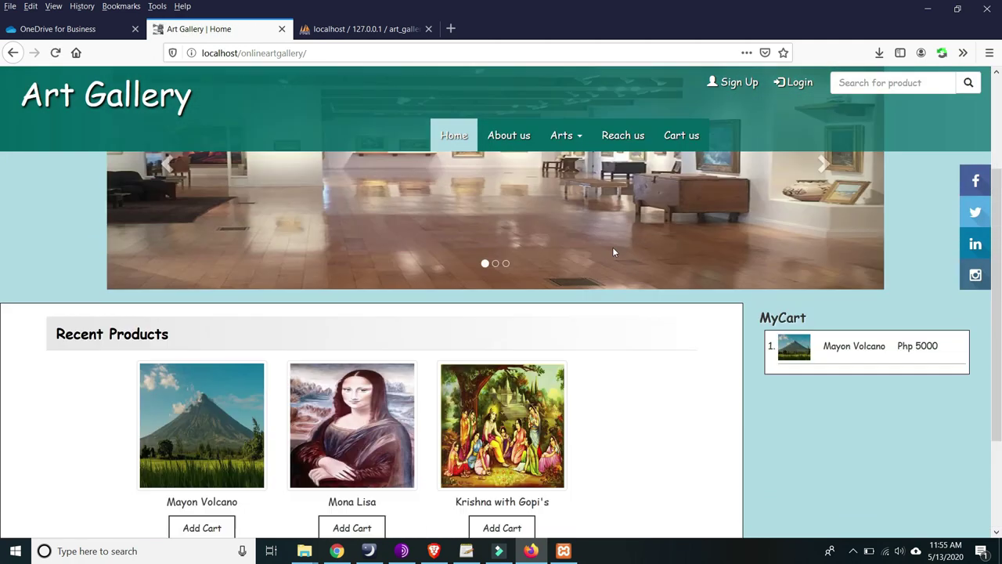
scroll(599, 266, "down", 1)
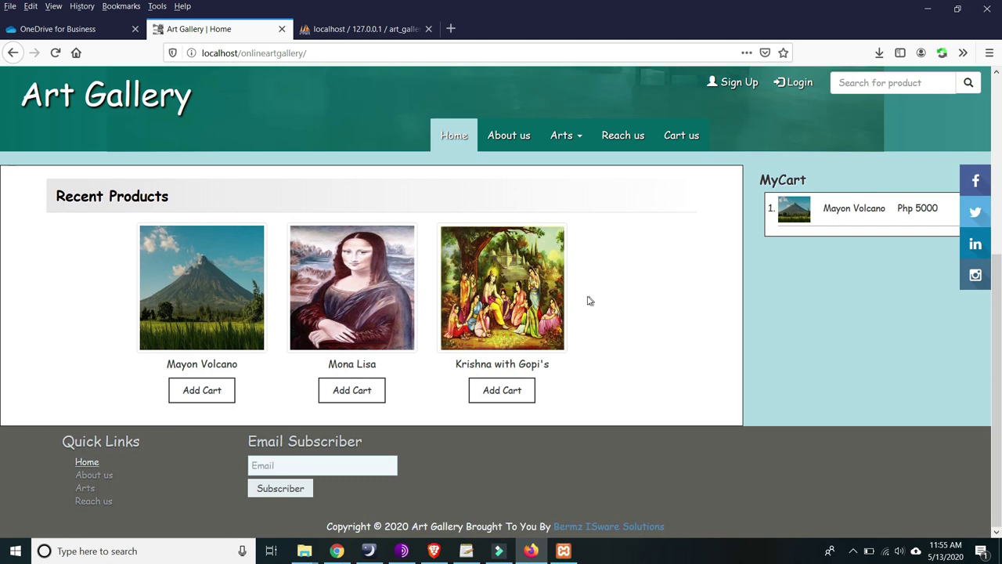
scroll(585, 298, "up", 1)
scroll(596, 290, "down", 1)
left_click(517, 138)
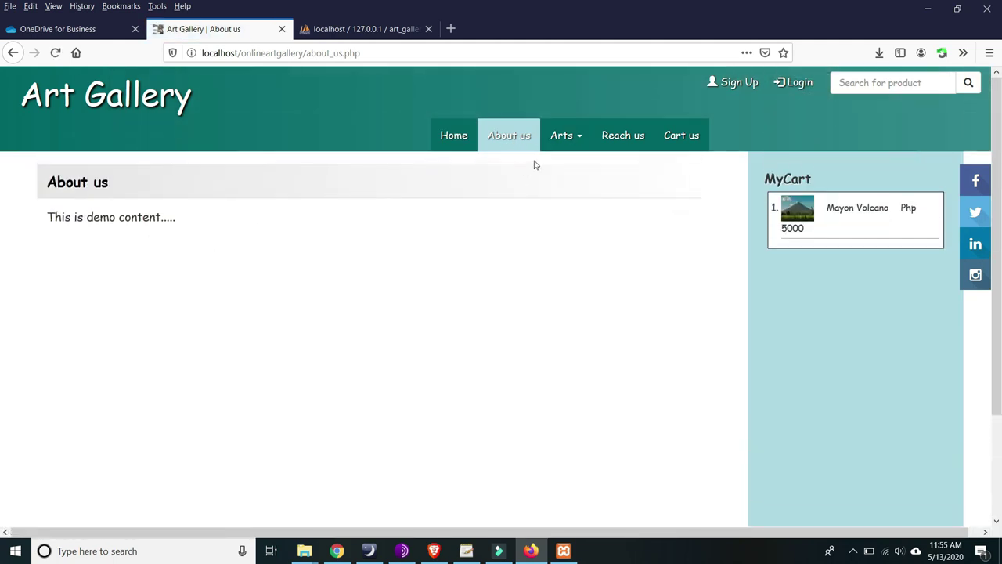
- Open Oil Paintings from the Arts menu, then bring up the Log In form
left_click(567, 138)
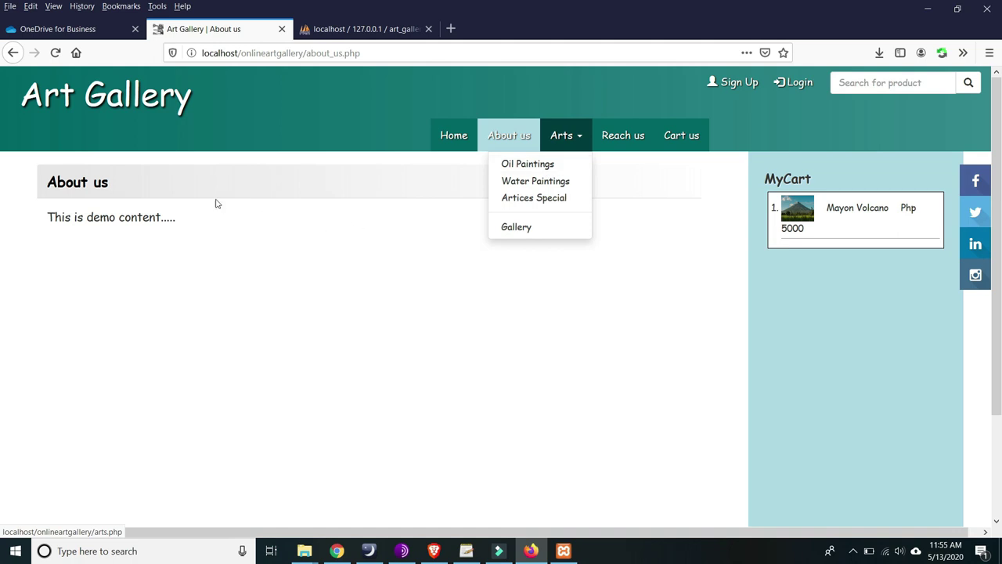
left_click(535, 164)
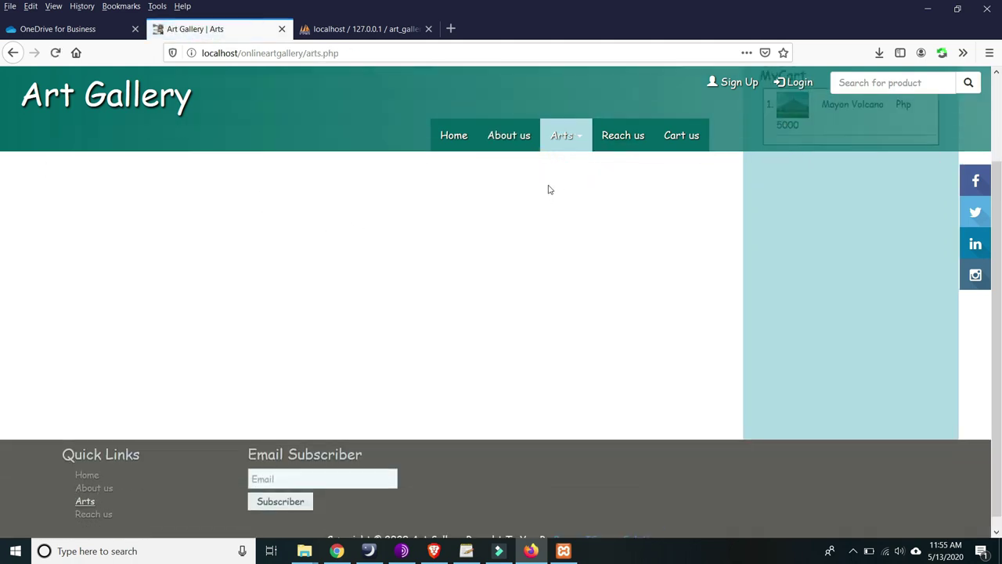
left_click(794, 81)
- Start the login email, then check the admin credentials in the phpMyAdmin tab
left_click(462, 167)
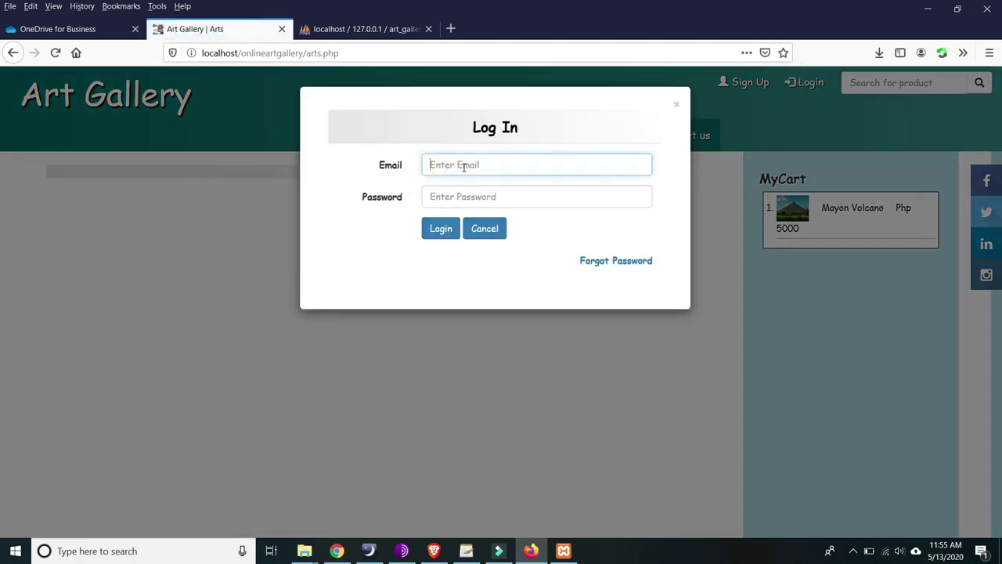
type("dm")
left_click(475, 165)
left_click(349, 29)
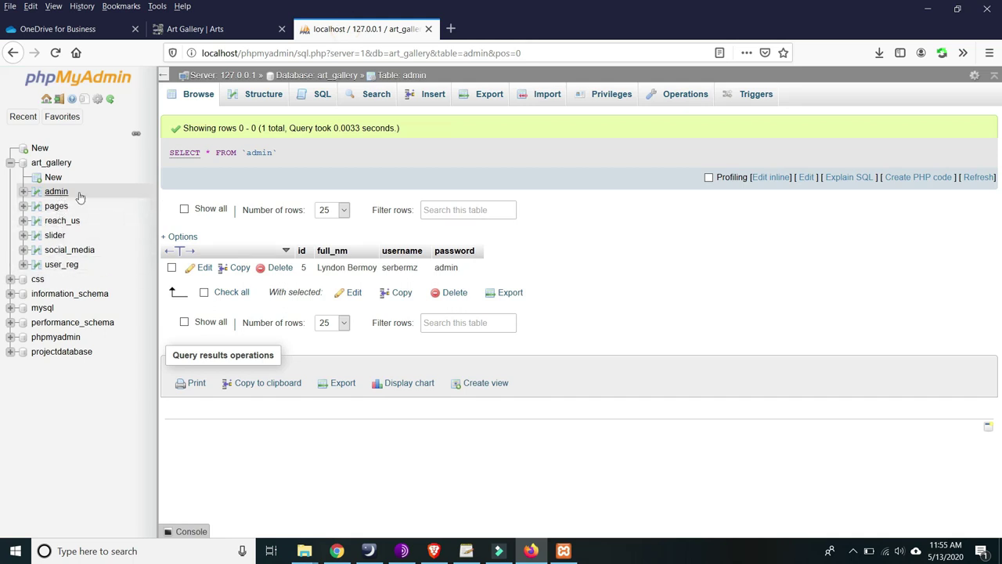
left_click(240, 29)
- Enter the admin username and password in the Log In form
left_click(496, 165)
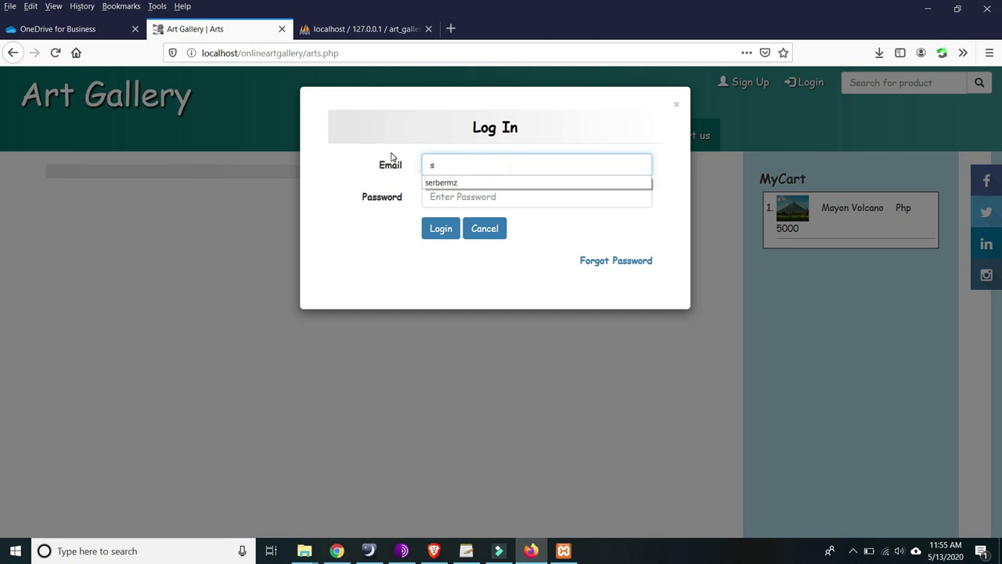
left_click(382, 175)
left_click(459, 195)
type("admi")
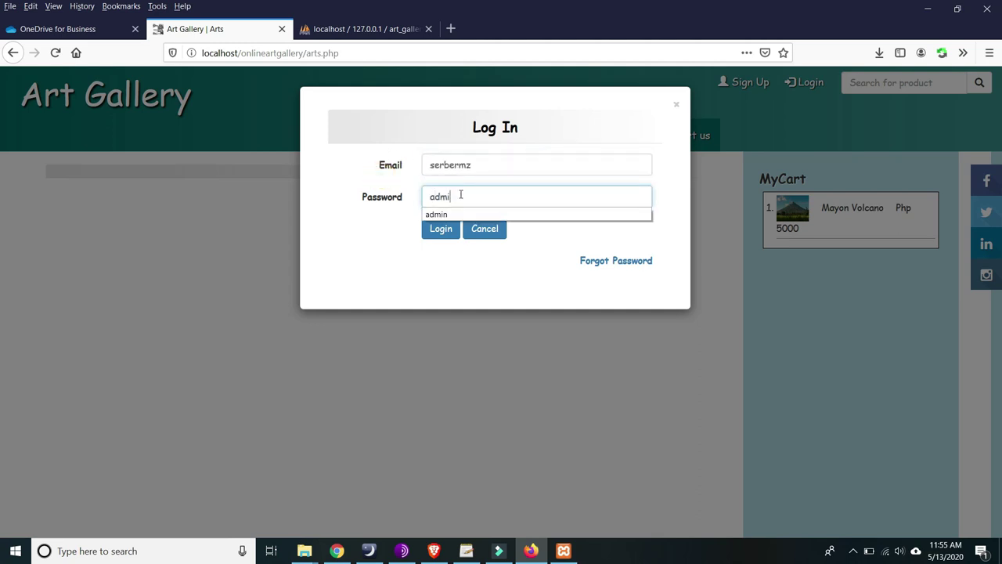
type("n")
- Log in as admin and view the About us page
left_click(435, 229)
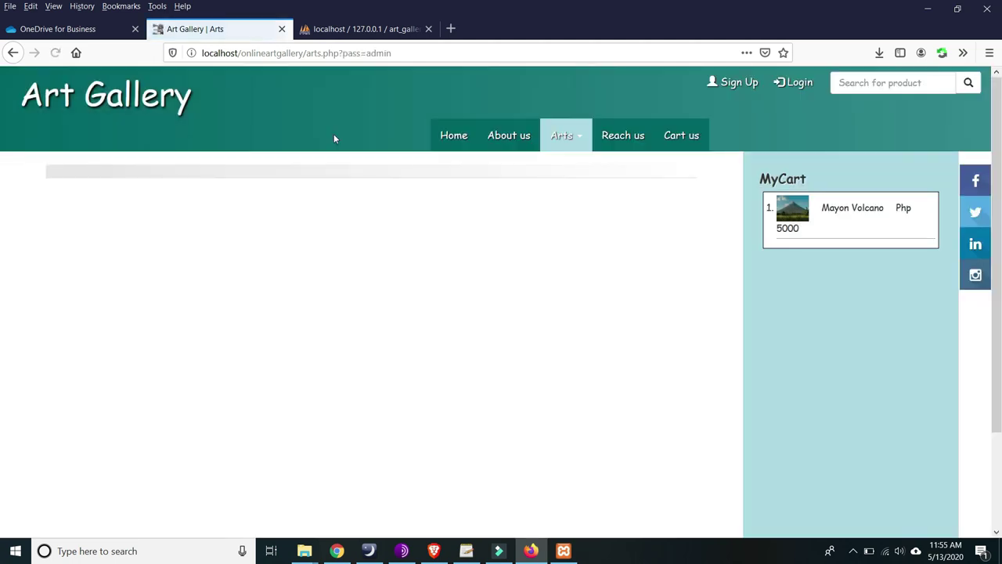
left_click(527, 140)
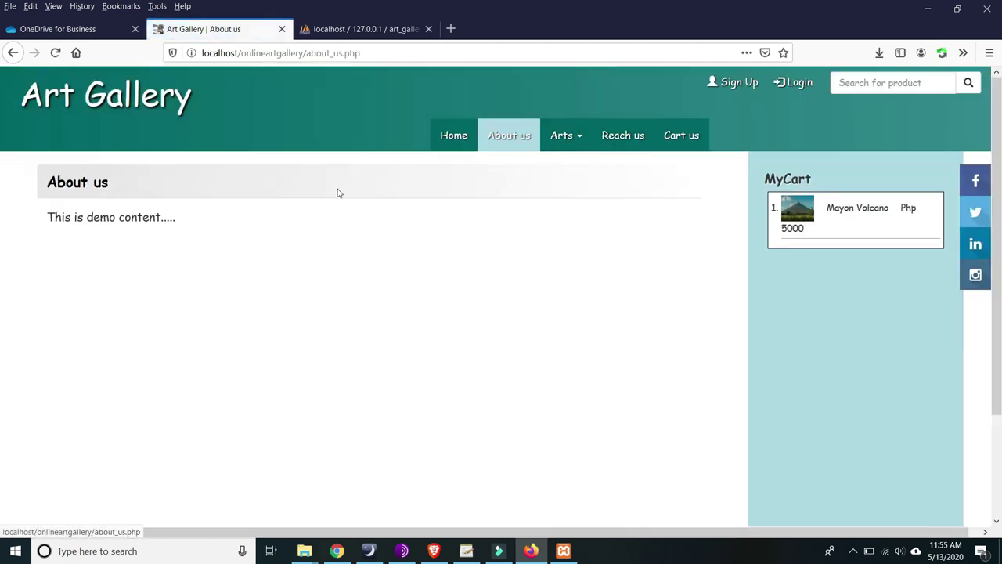
scroll(130, 235, "down", 2)
scroll(125, 219, "up", 2)
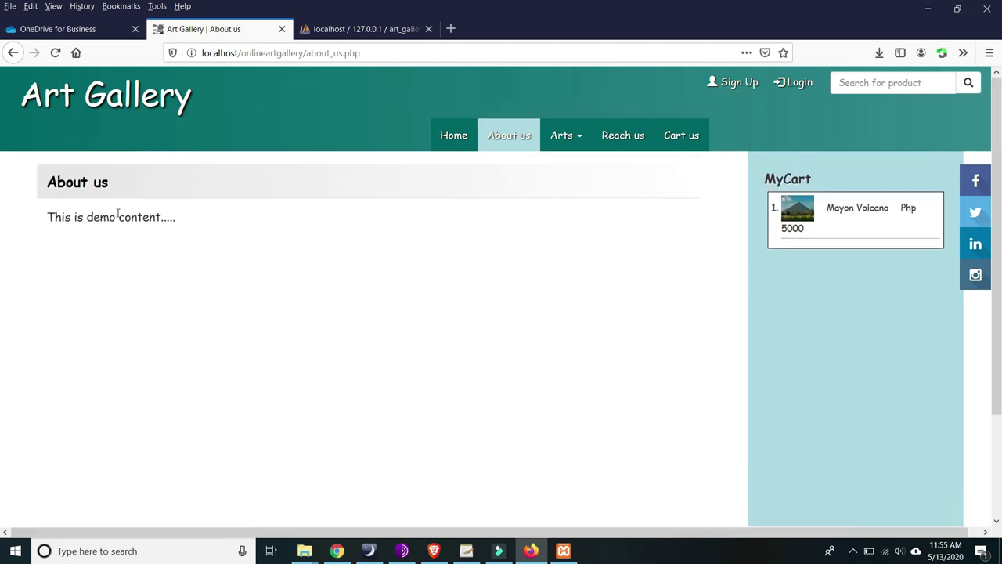
- Try the Reach us form's Name and Comment fields, then open the cart with Mayon Volcano
left_click(640, 136)
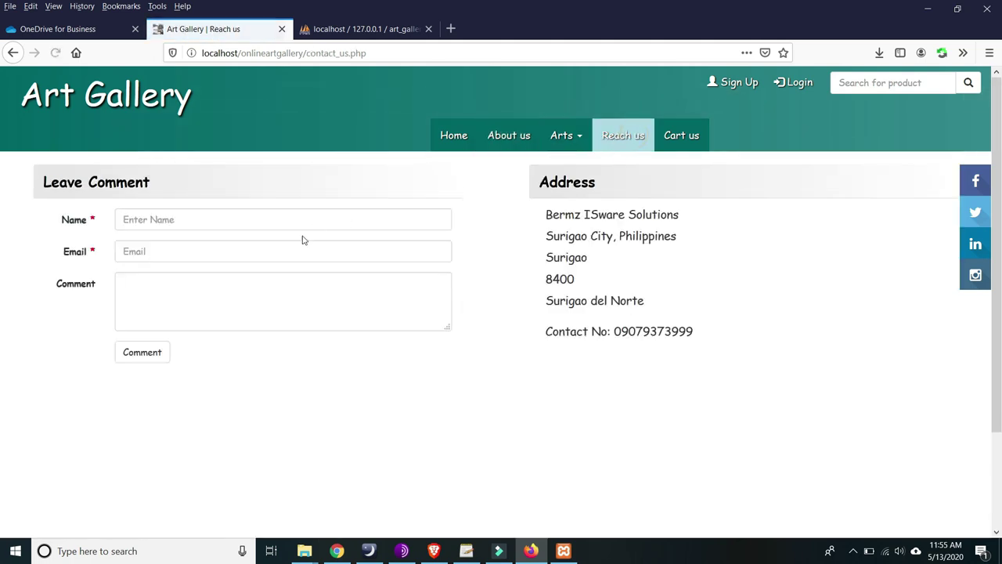
left_click(205, 225)
scroll(188, 246, "down", 2)
scroll(192, 270, "up", 2)
left_click(198, 290)
scroll(212, 289, "down", 2)
scroll(278, 294, "up", 2)
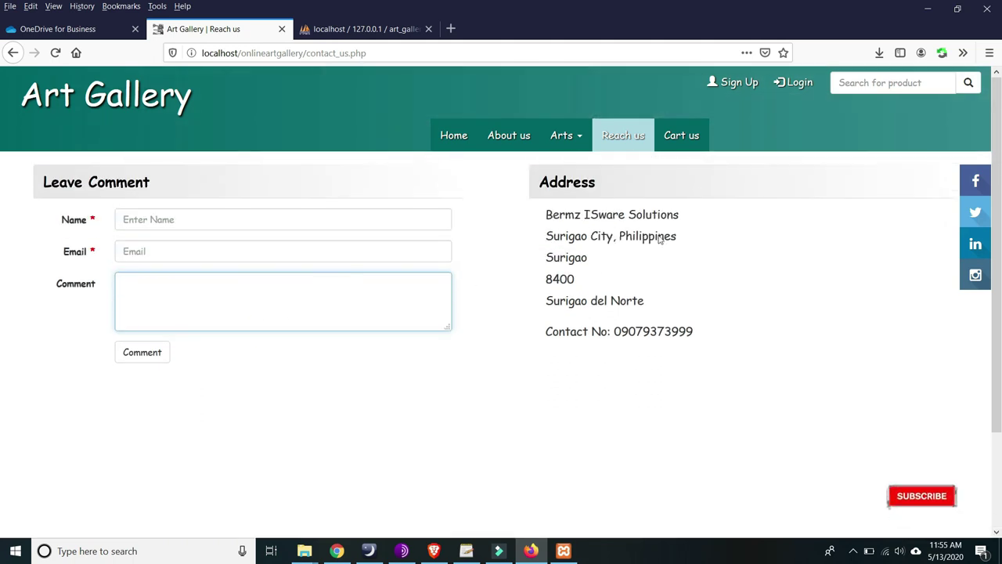
left_click(687, 138)
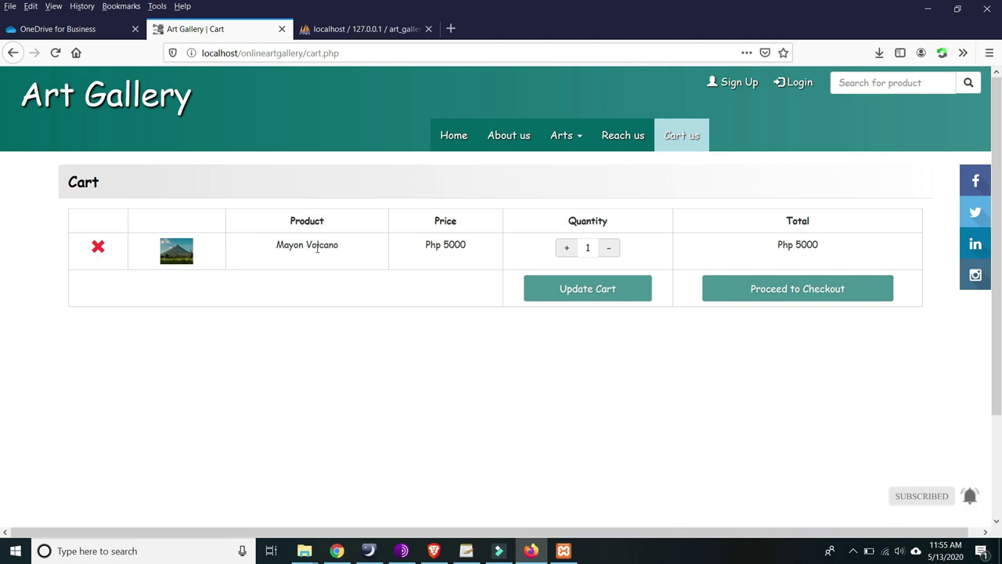
- From home, open the cart, raise Mayon Volcano's quantity, and proceed to checkout
left_click(453, 134)
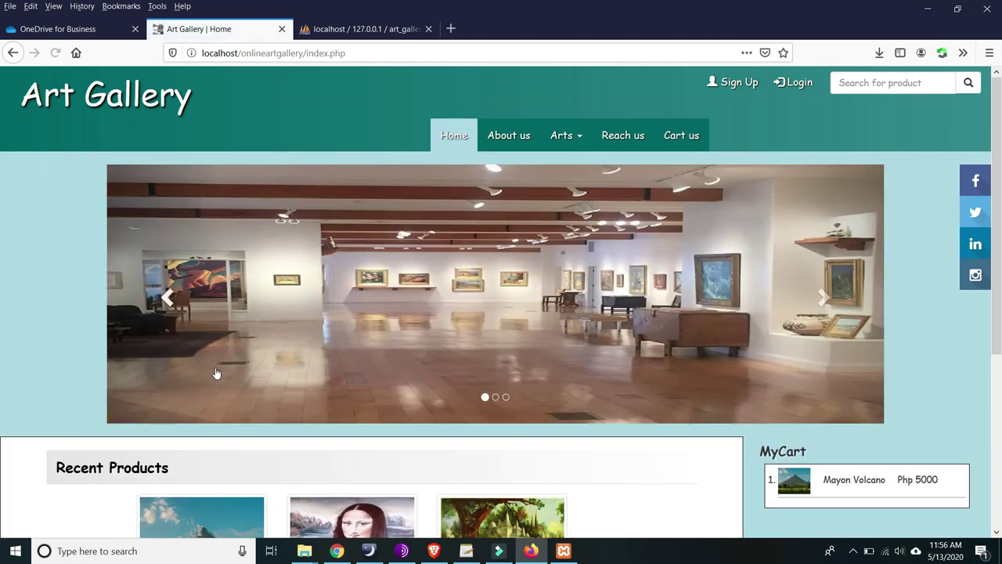
scroll(163, 385, "down", 3)
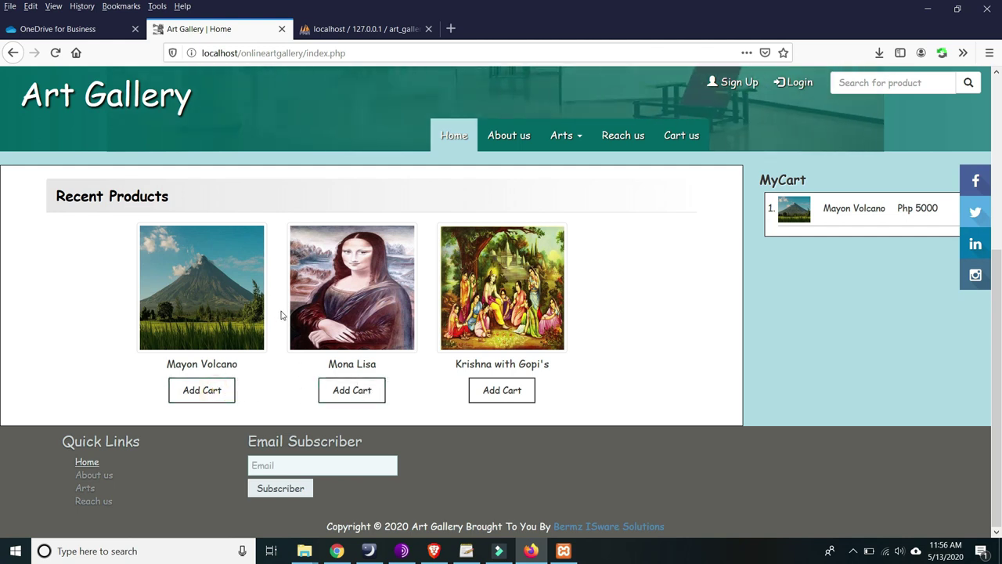
left_click(682, 138)
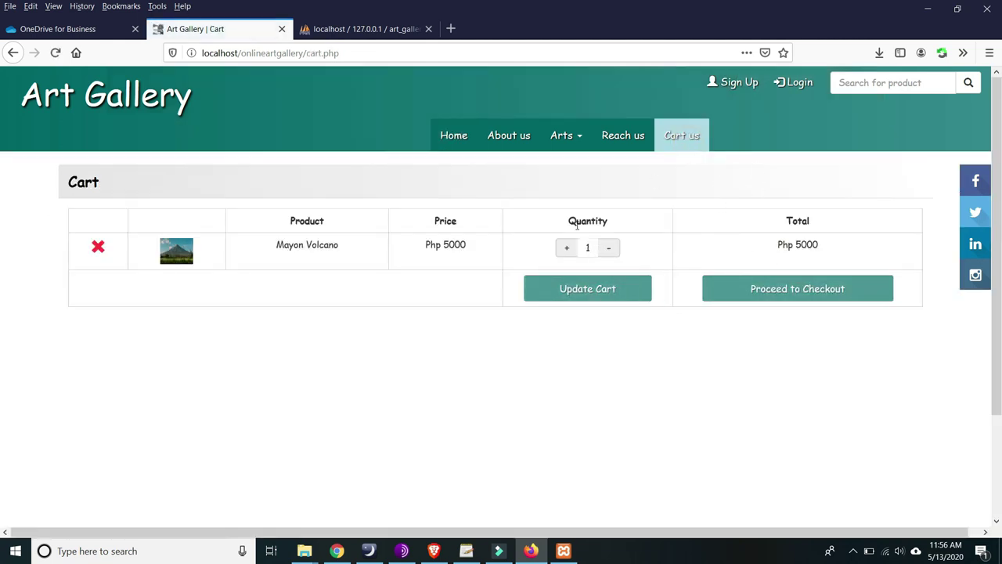
left_click(568, 248)
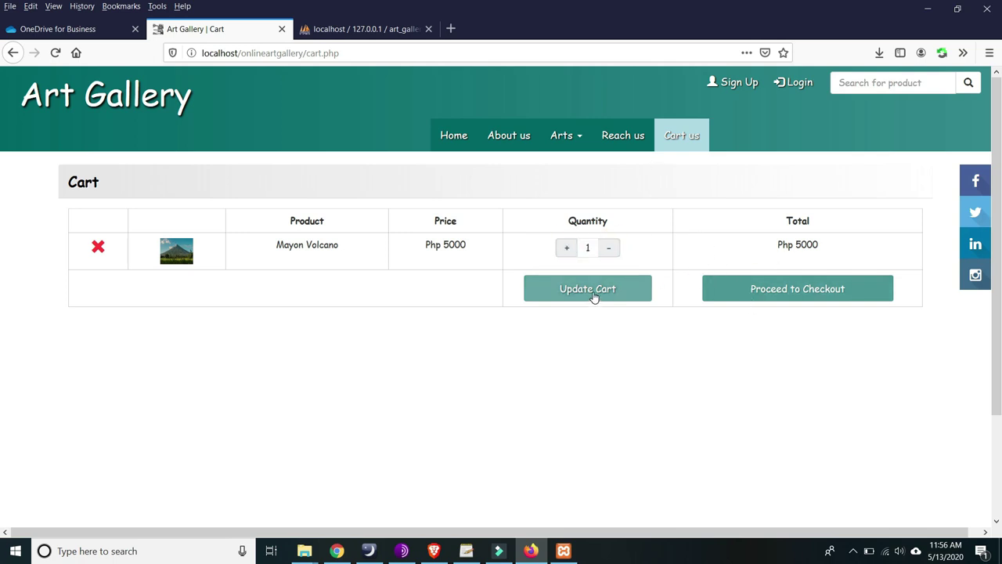
left_click(776, 286)
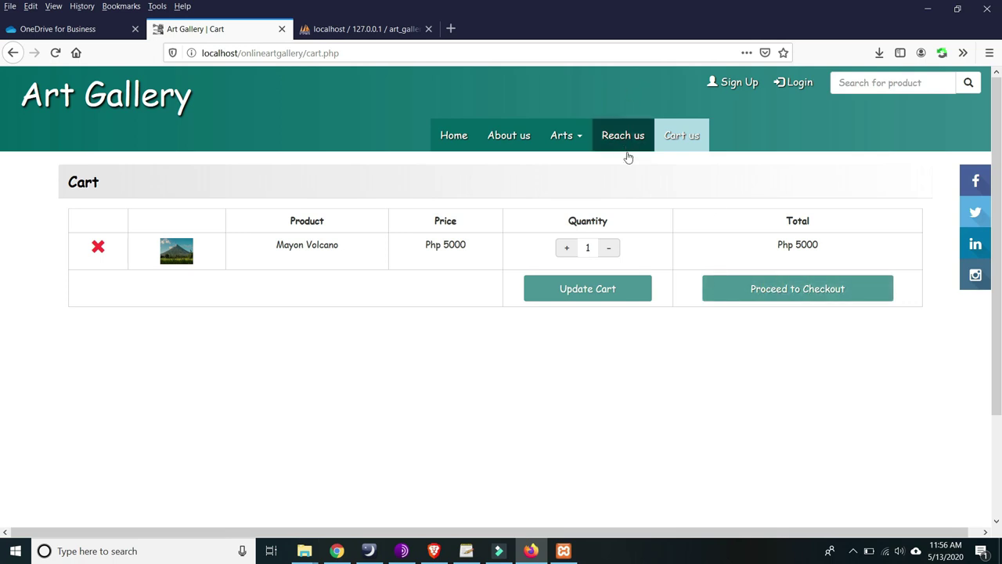
- Return home and open the Gallery page from the Arts menu
left_click(461, 137)
scroll(938, 294, "down", 4)
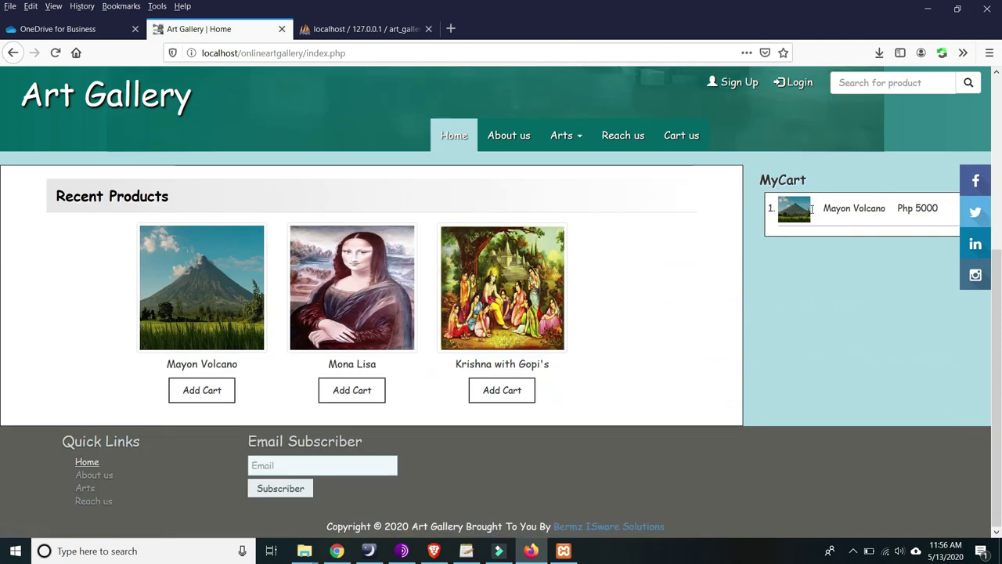
scroll(812, 209, "up", 2)
left_click_drag(925, 277, 883, 277)
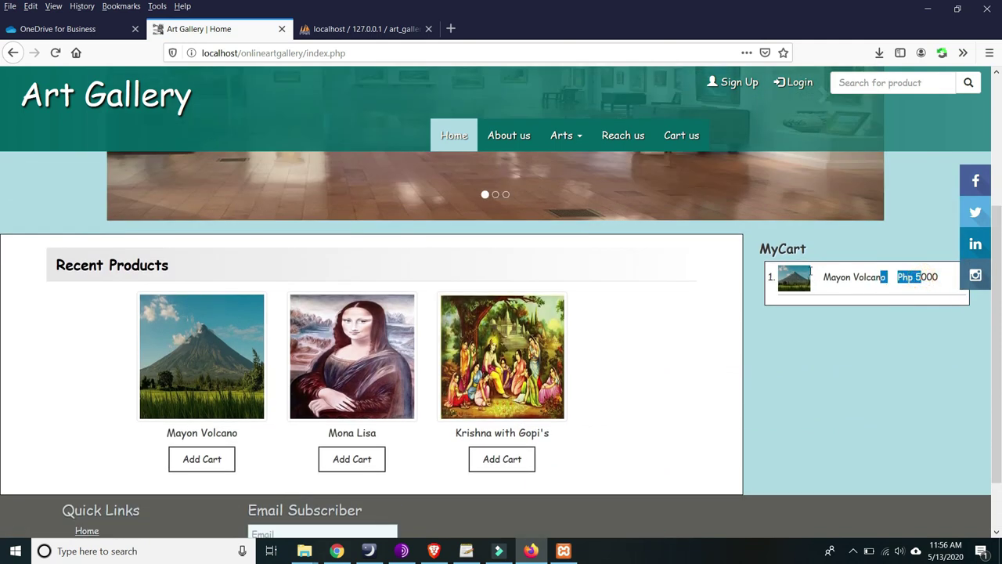
scroll(909, 282, "up", 5)
left_click(566, 135)
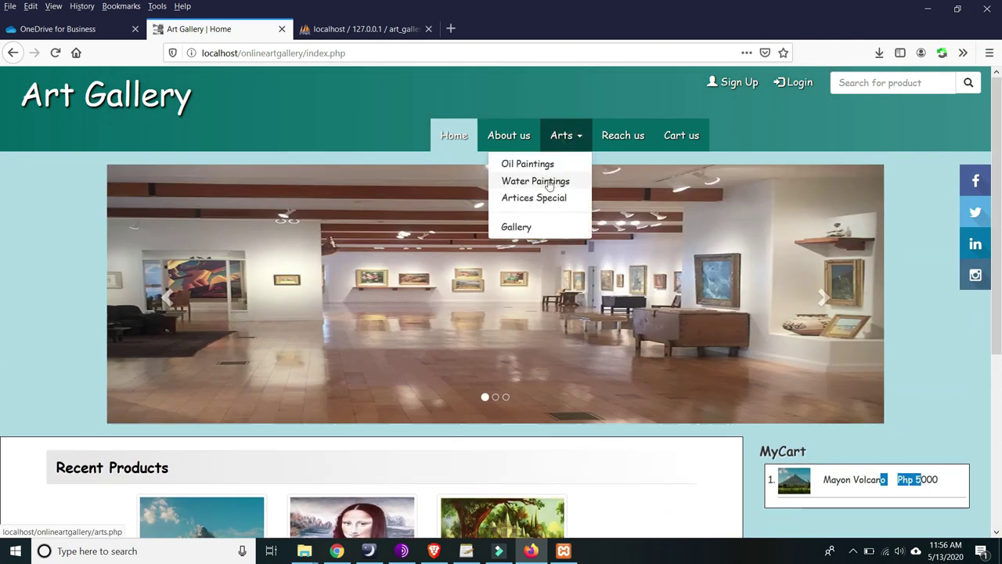
left_click(528, 224)
left_click(575, 147)
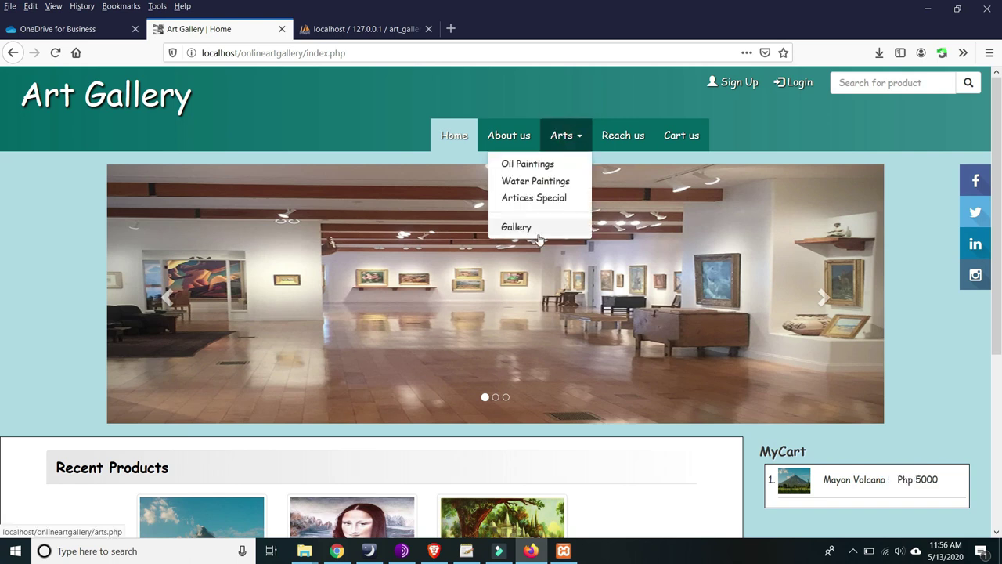
left_click(523, 227)
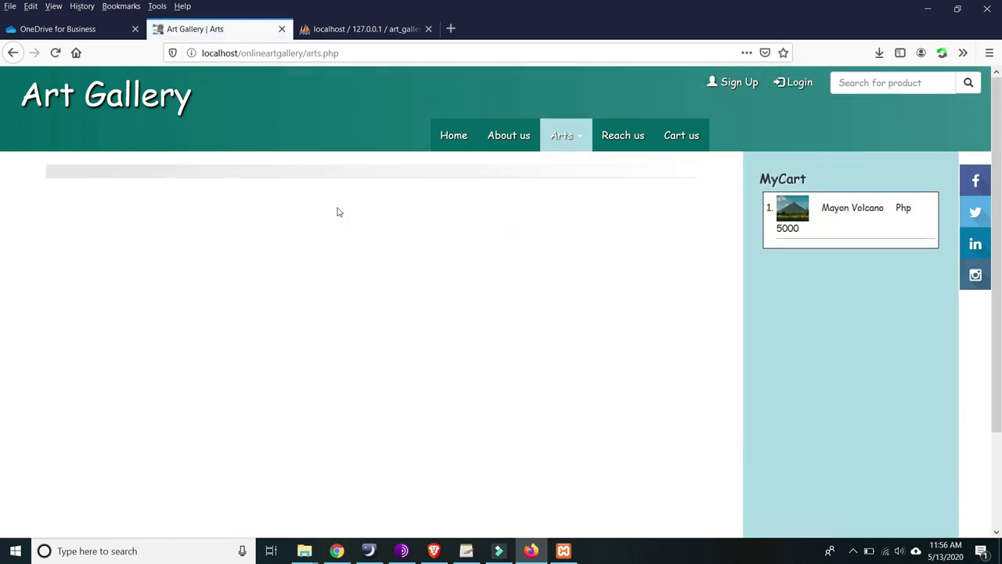
scroll(344, 231, "down", 3)
scroll(517, 235, "up", 2)
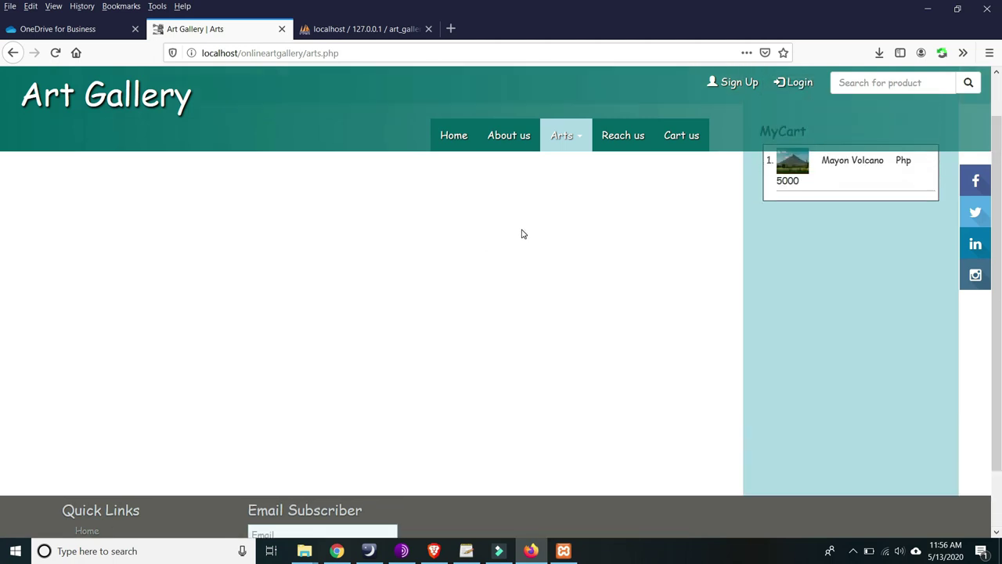
- Retry checkout from the cart, reopen the cart from home, and finish on home
left_click(680, 135)
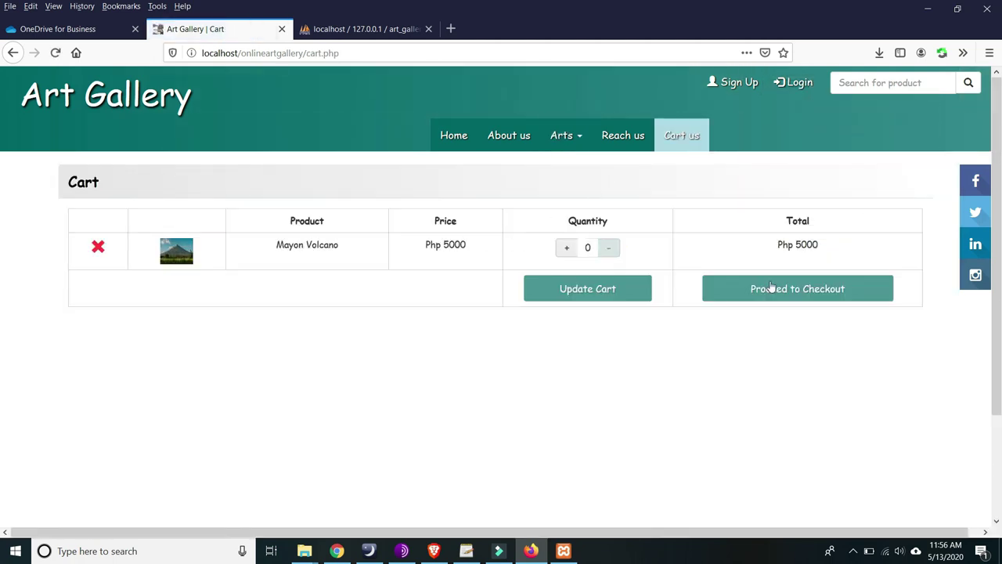
left_click(773, 288)
left_click(454, 135)
scroll(498, 211, "down", 3)
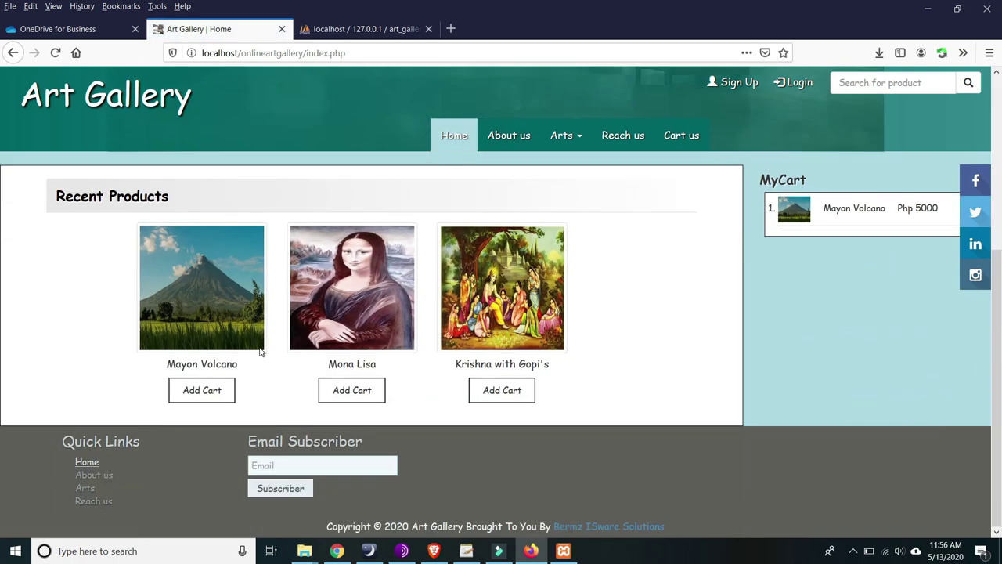
scroll(255, 317, "up", 3)
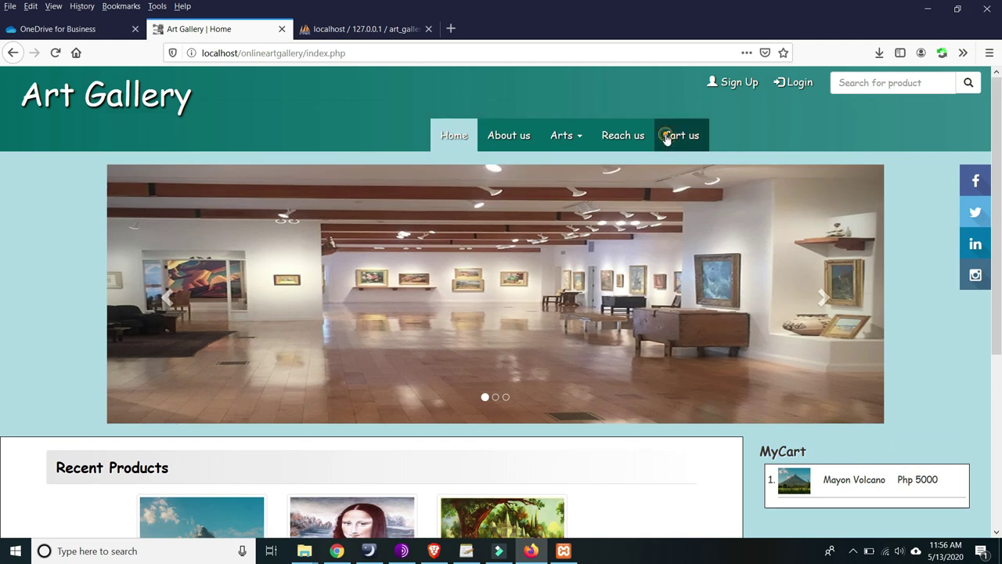
left_click(679, 134)
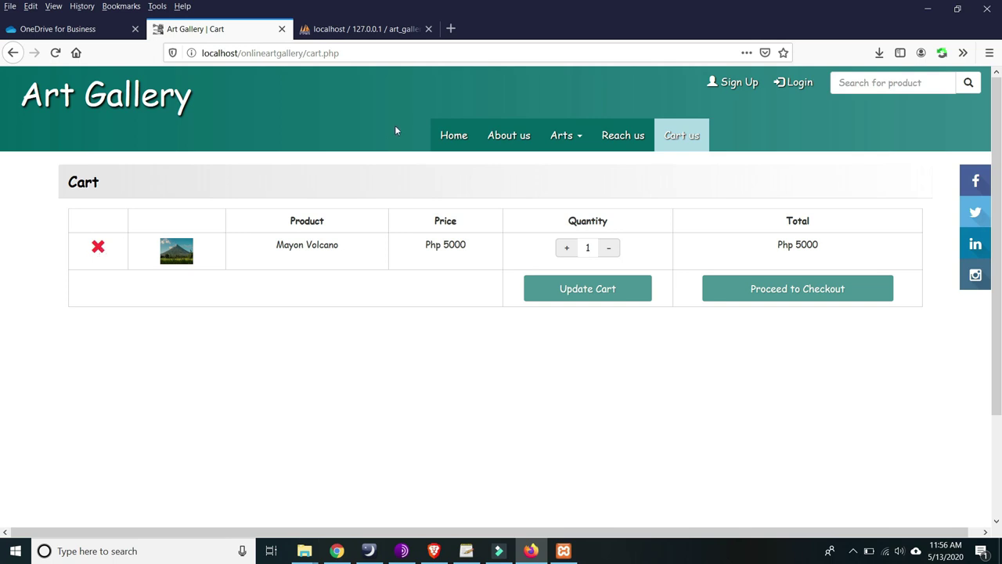
left_click(458, 136)
scroll(842, 202, "down", 3)
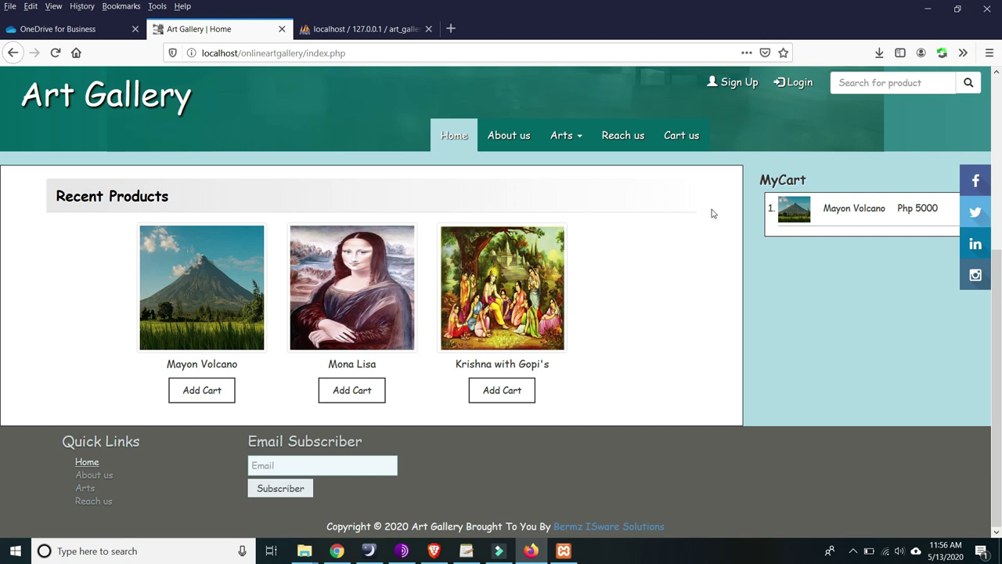
- Visit the About us, Arts and Reach us pages from the footer links
scroll(565, 231, "up", 3)
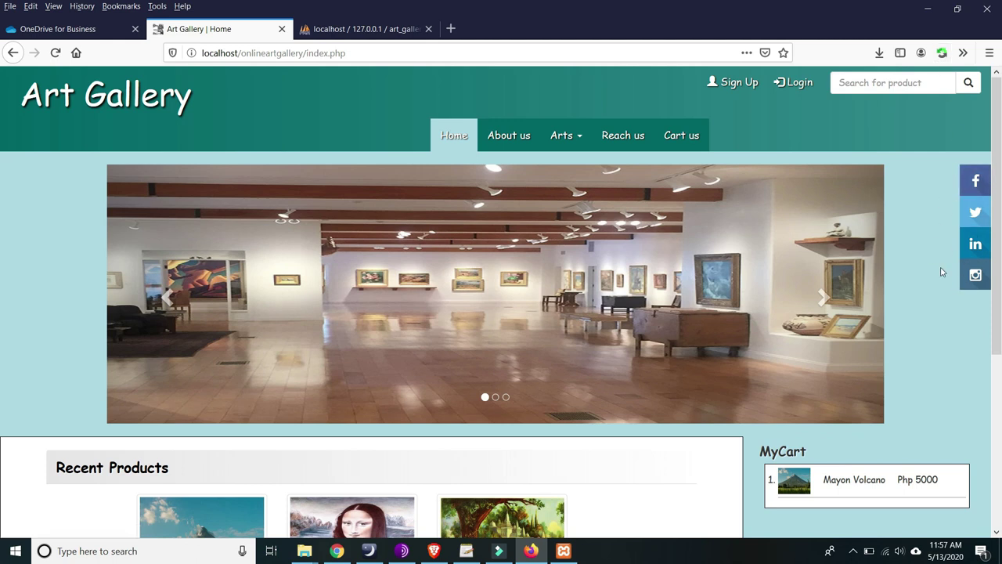
scroll(942, 272, "down", 3)
scroll(405, 268, "down", 1)
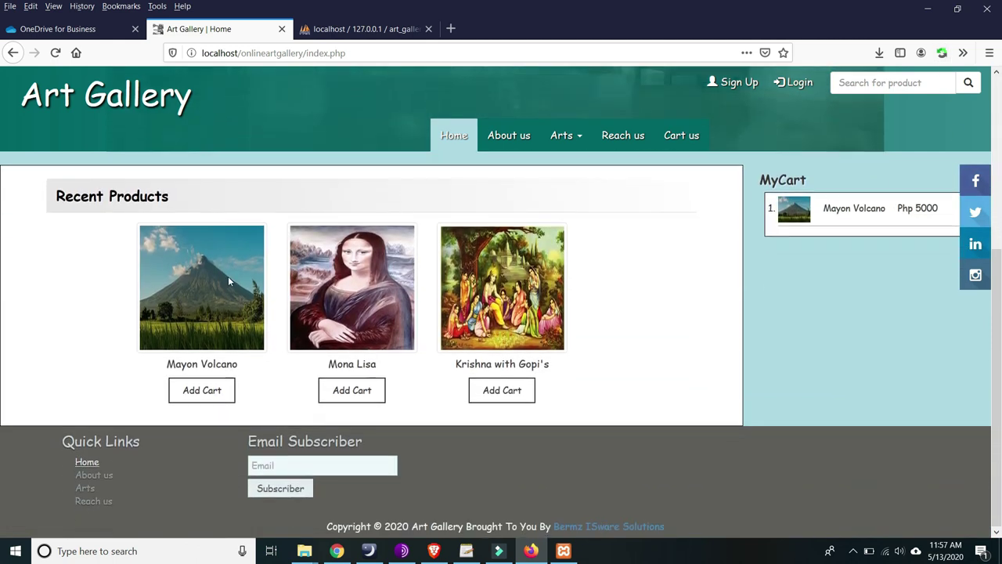
left_click(93, 475)
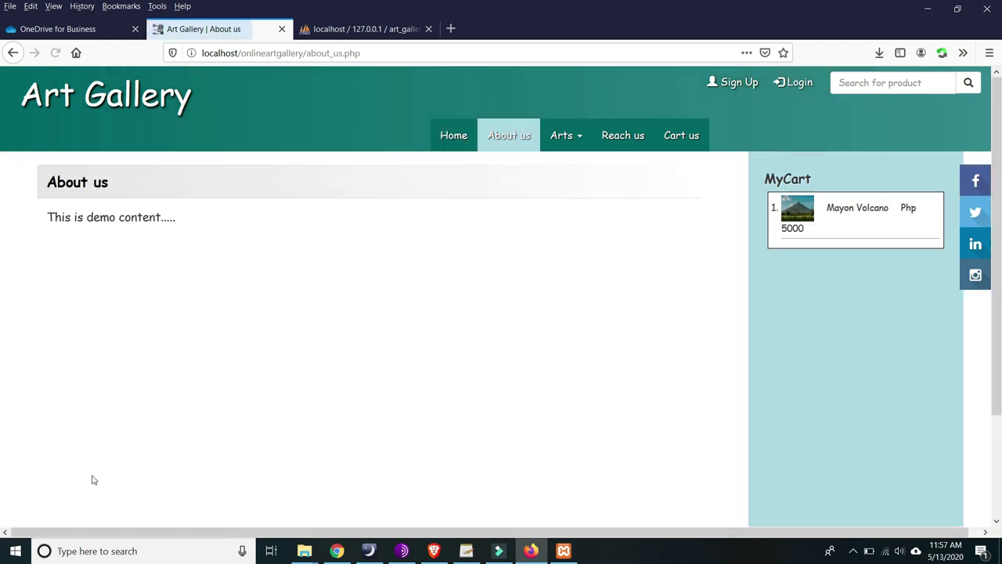
scroll(167, 384, "down", 1)
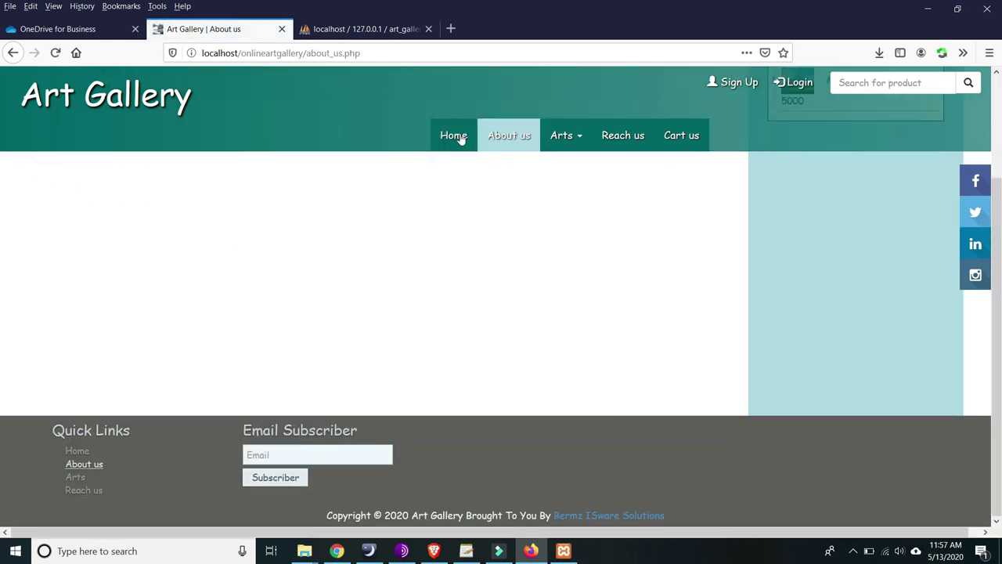
left_click(75, 477)
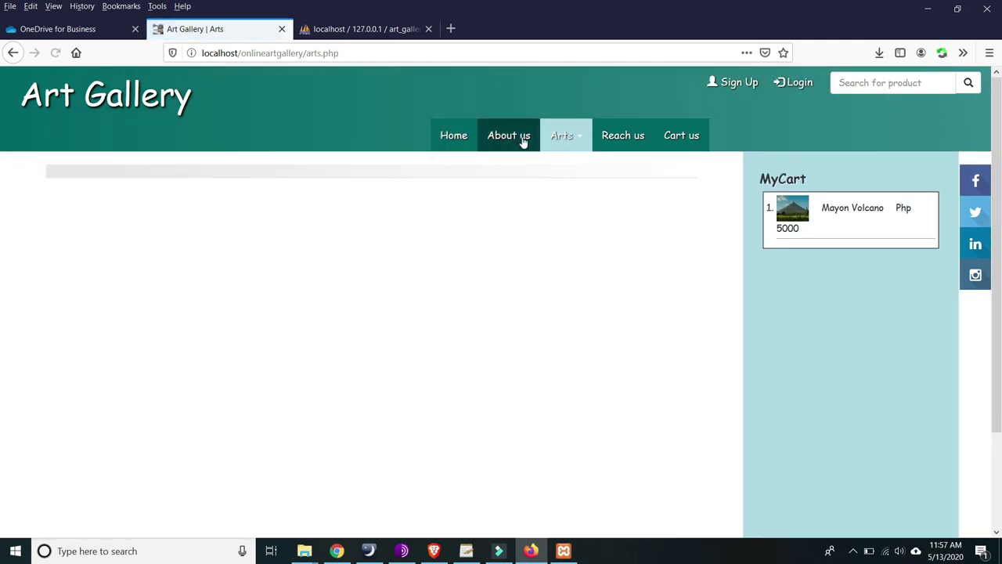
left_click(94, 501)
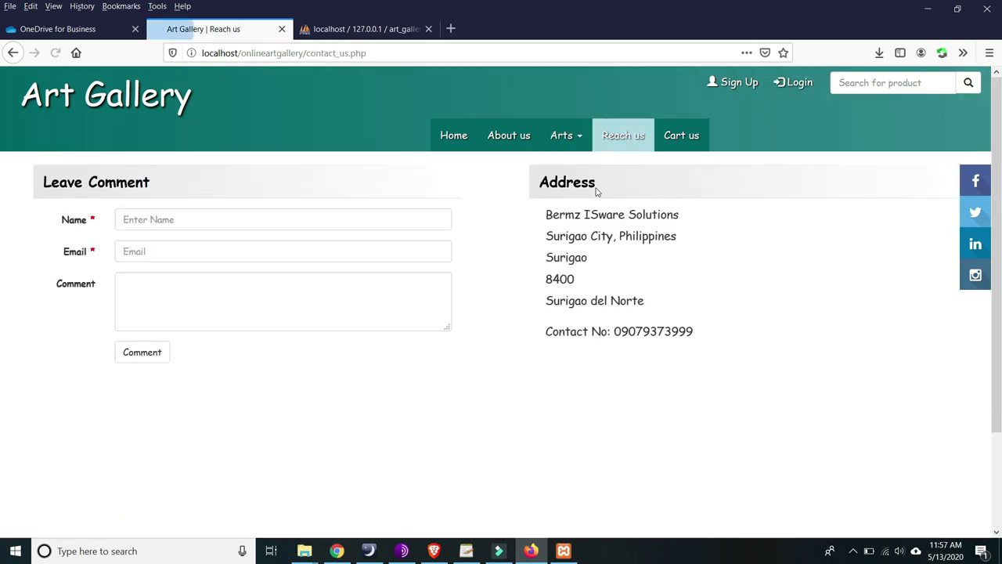
- On the Reach us page, focus the email subscriber field and test the Art Gallery title link
scroll(213, 377, "down", 3)
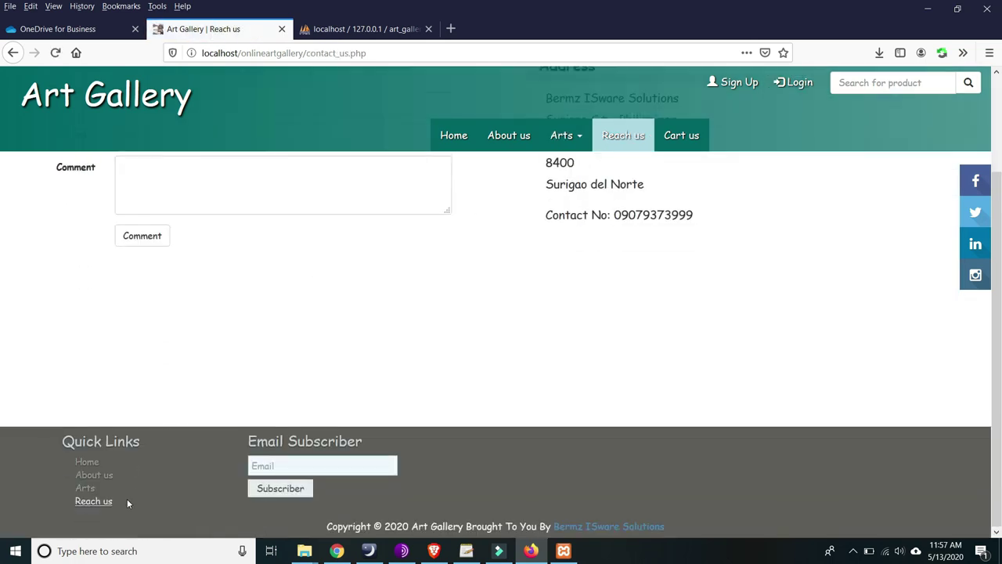
left_click(290, 464)
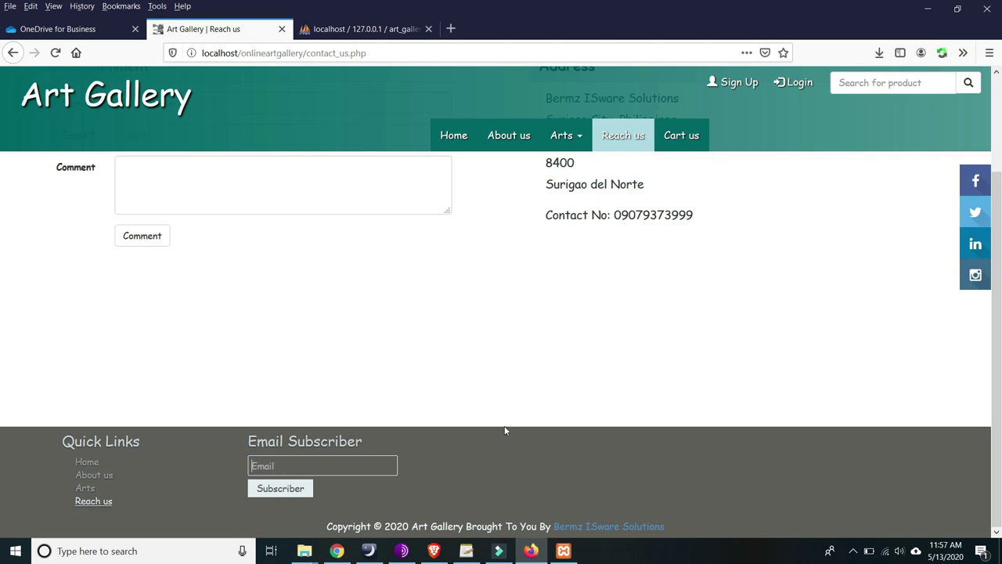
scroll(505, 427, "up", 3)
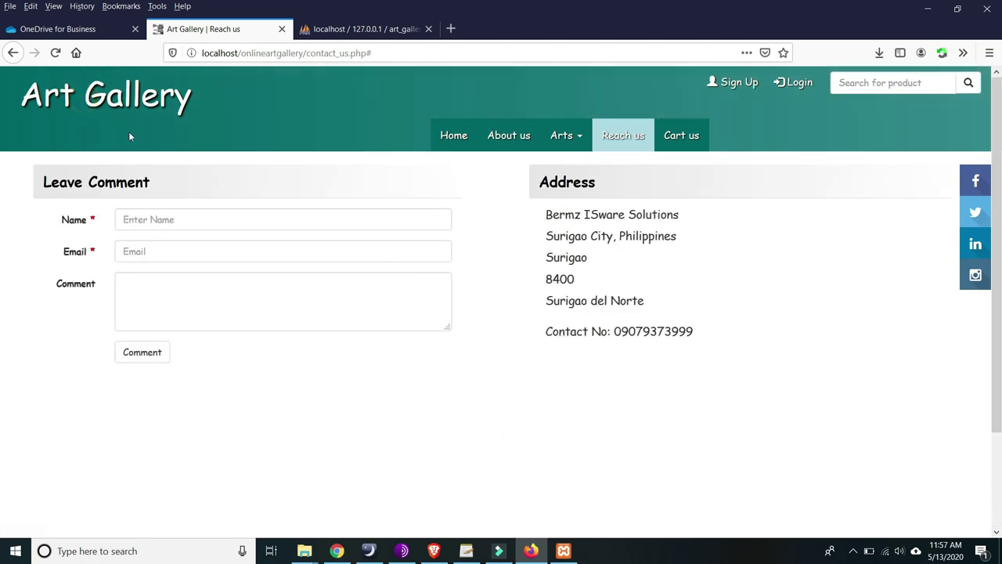
left_click(110, 97)
- Load localhost/onlineartgallery/ and advance the home page slider two pictures
left_click_drag(308, 54, 527, 66)
key("BackSpace")
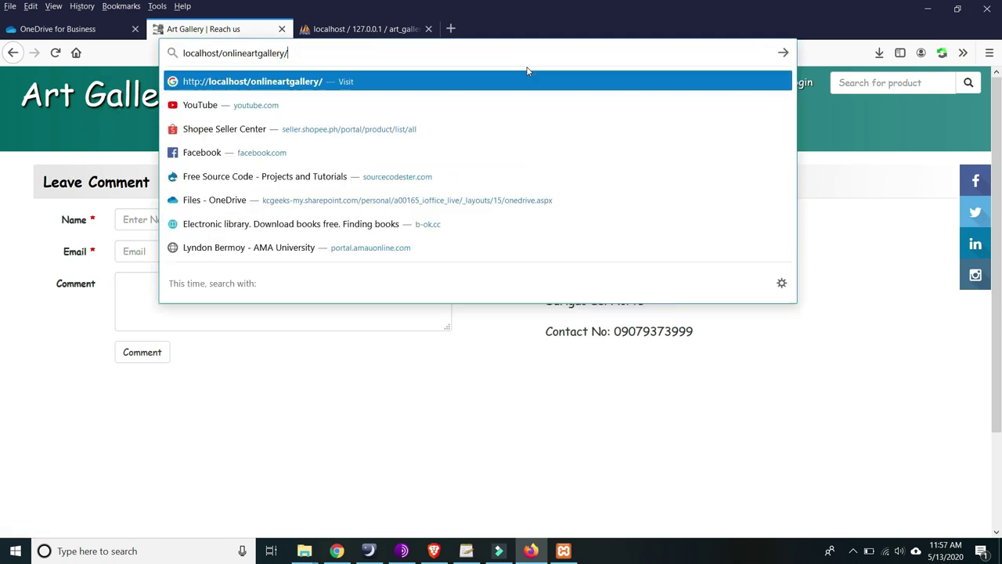
key("Return")
scroll(474, 237, "down", 3)
scroll(475, 237, "up", 3)
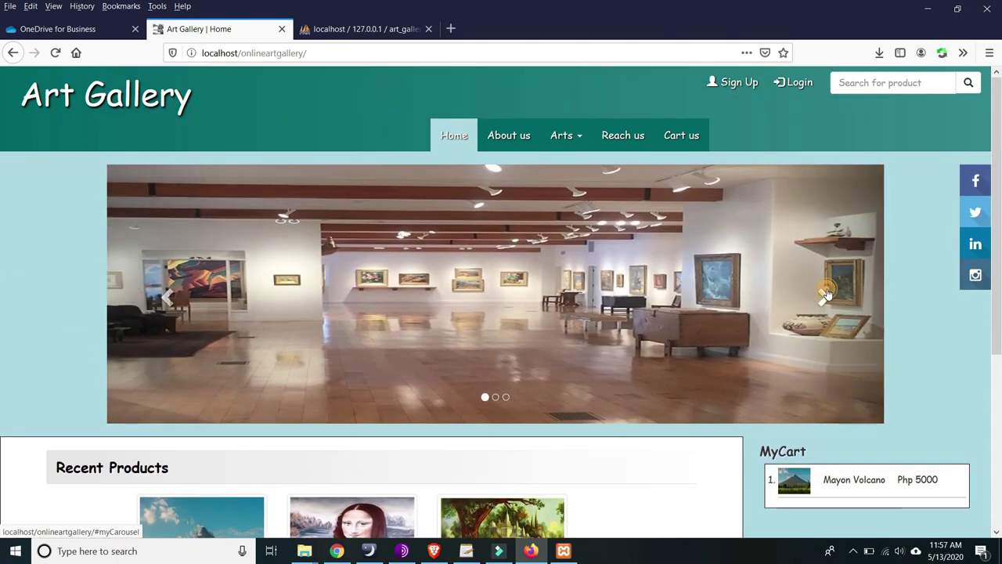
left_click(819, 295)
left_click(820, 294)
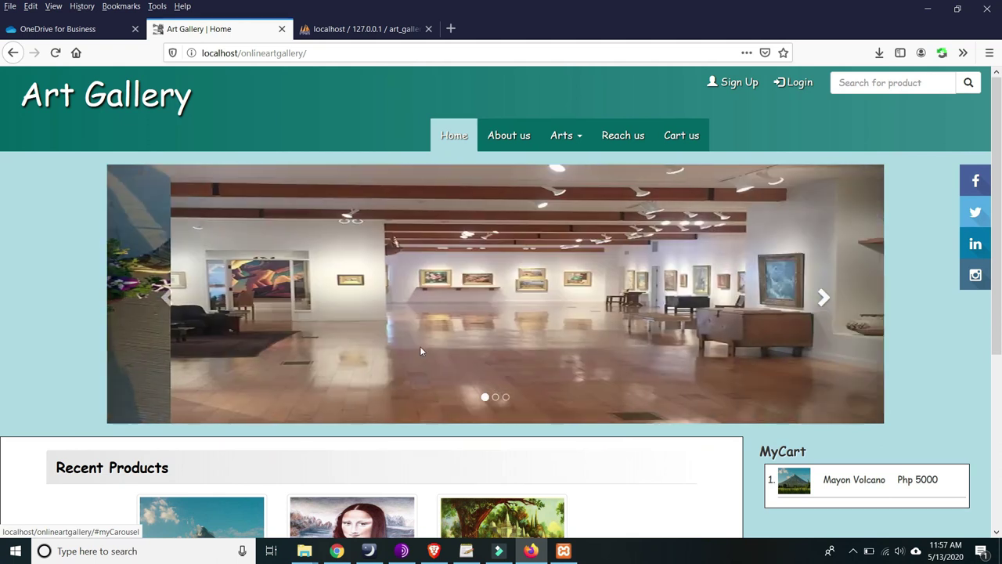
- Open the onlineartgallery images folder, then return to Firefox and slide back to the first picture
mouse_move(312, 550)
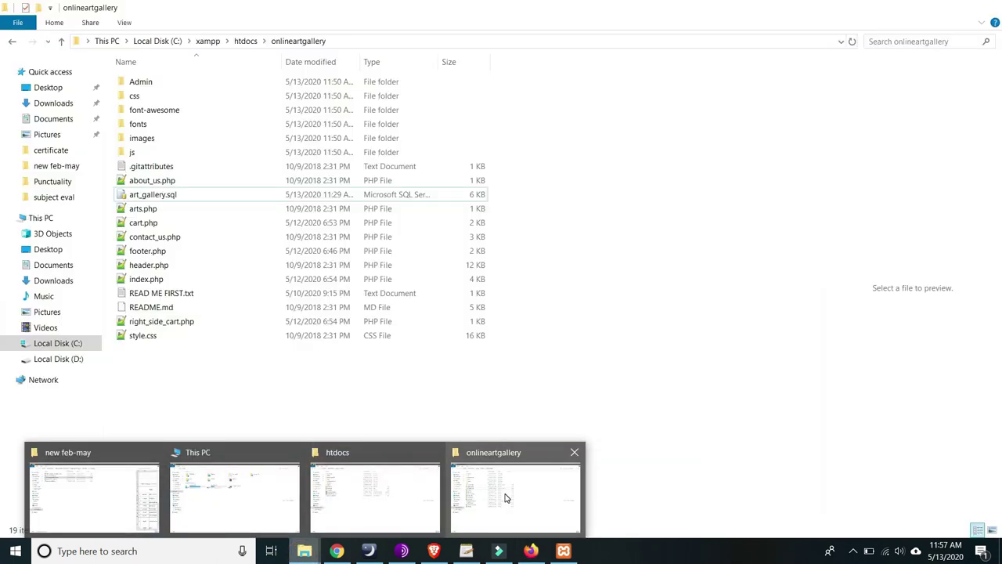
left_click(508, 495)
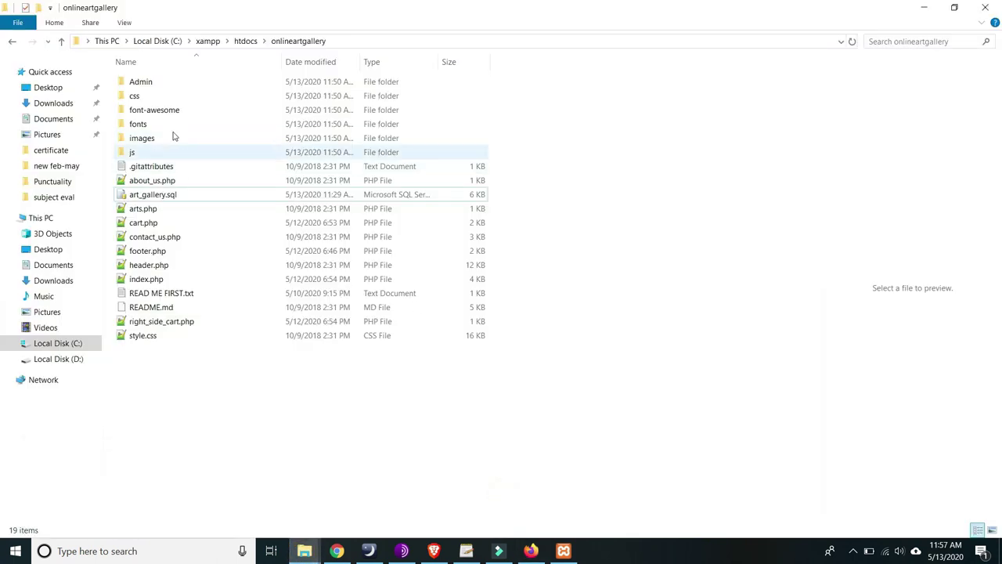
double_click(165, 138)
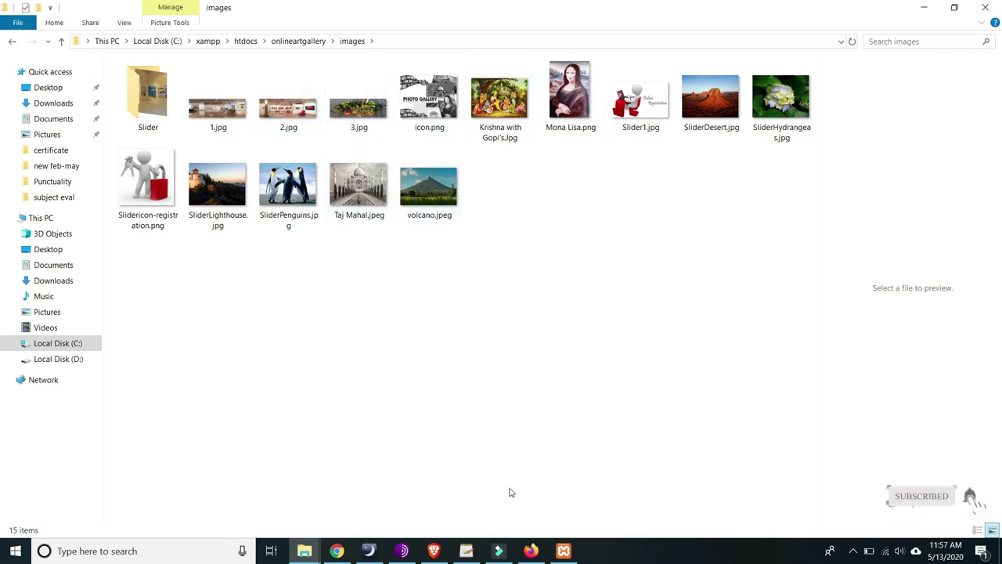
left_click(531, 551)
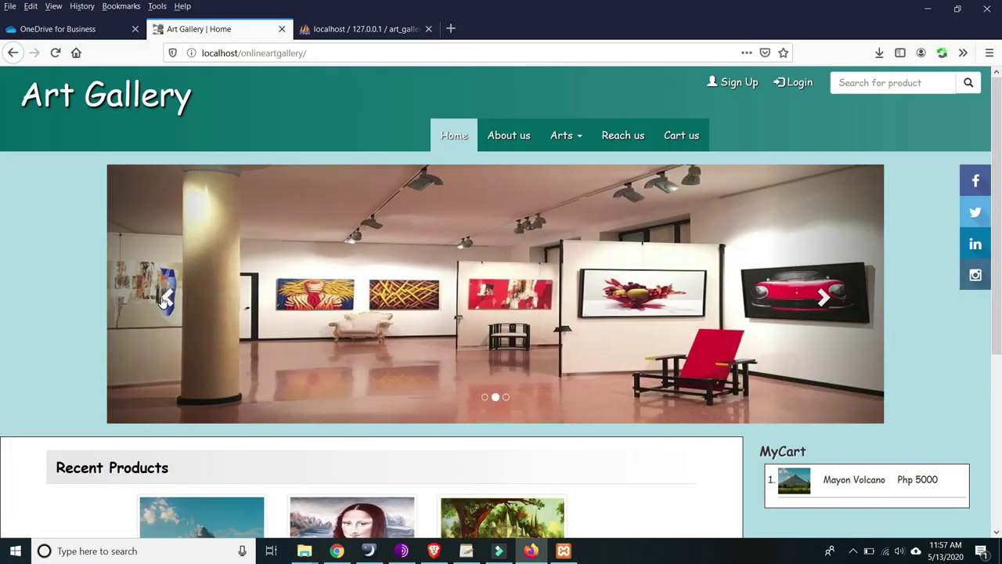
left_click(192, 318)
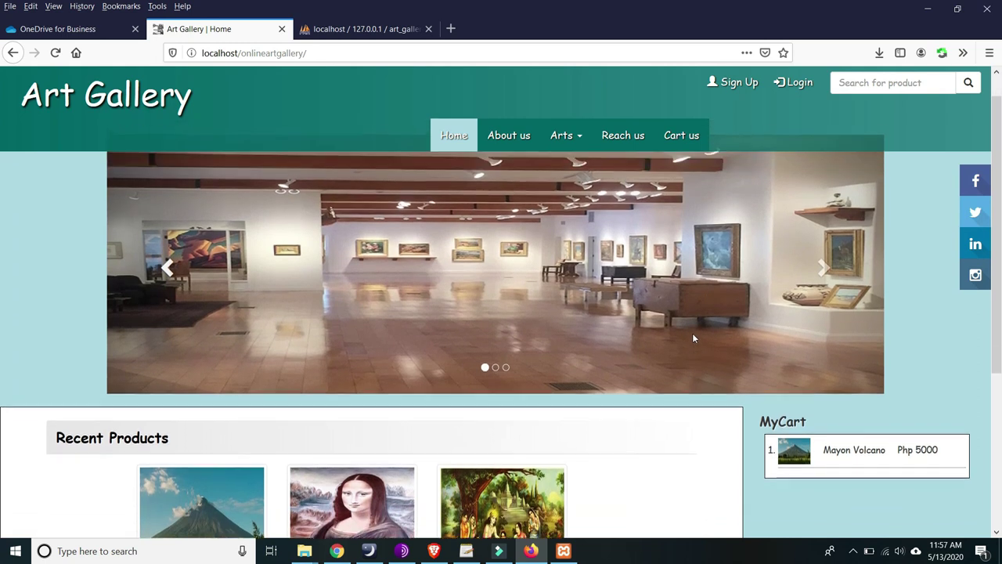